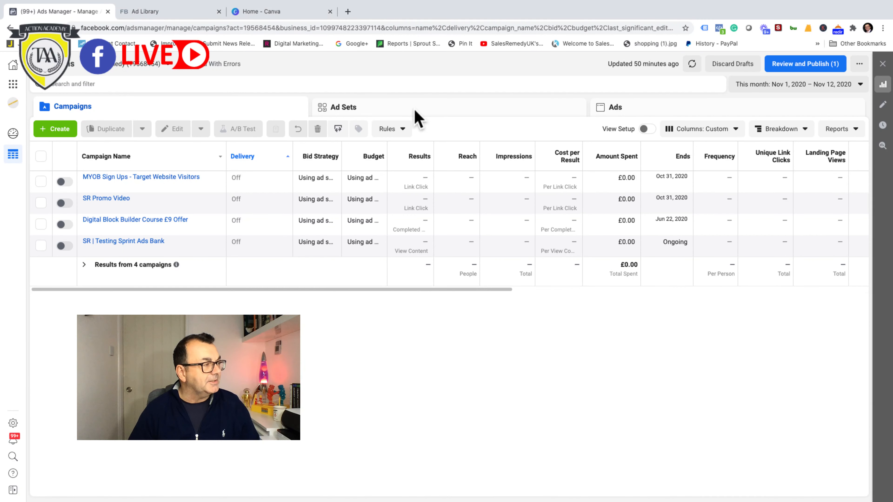
Step: View the account's existing ad sets and ads, and return to the campaign list
{"action": "left_click", "coordinate": [412, 110]}
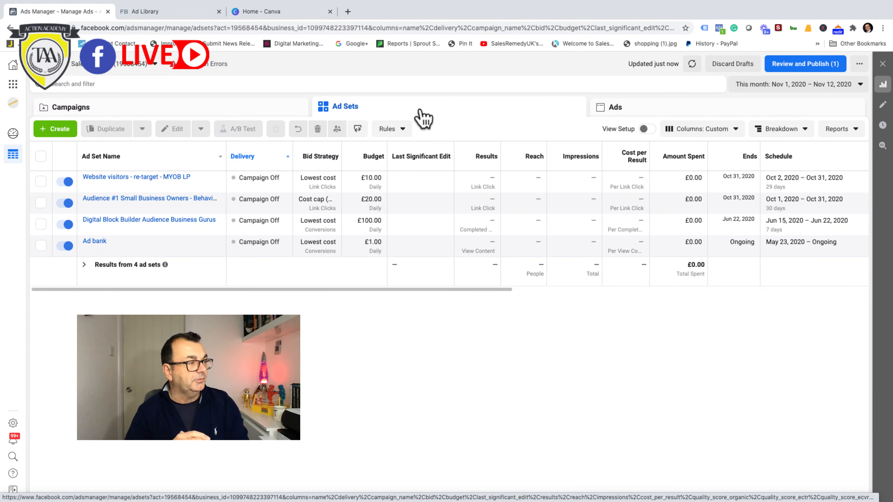
{"action": "left_click", "coordinate": [692, 110]}
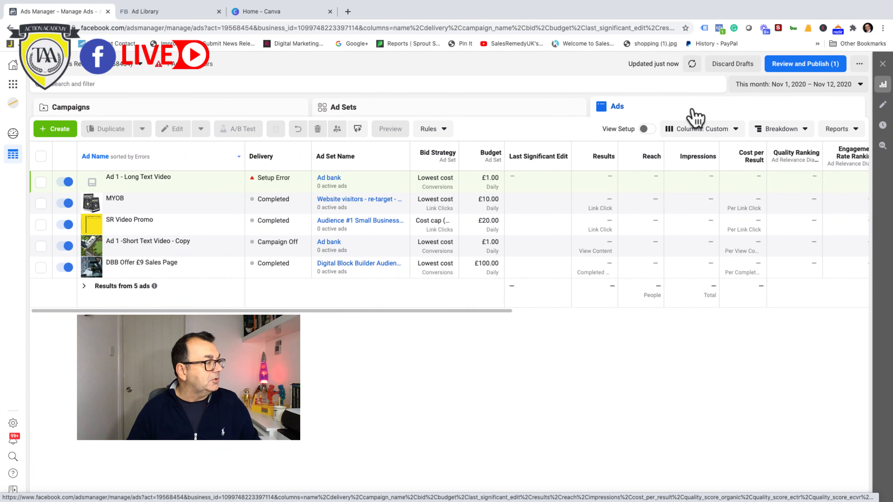
{"action": "left_click", "coordinate": [130, 113]}
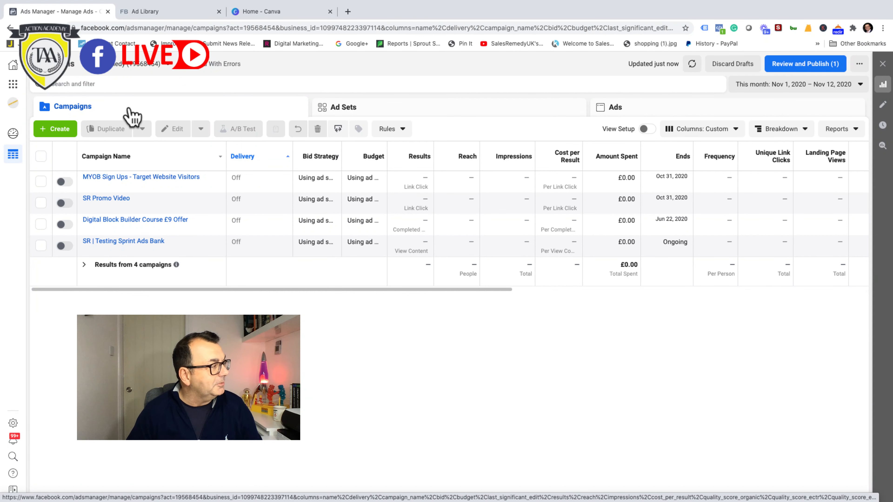
Step: Start a new campaign with the Auction buying type and the Traffic objective
{"action": "left_click", "coordinate": [59, 130]}
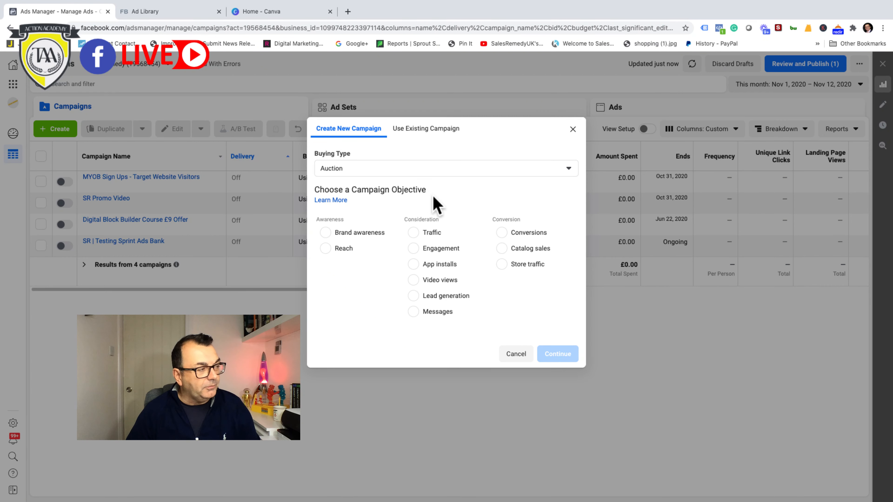
{"action": "left_click", "coordinate": [569, 170]}
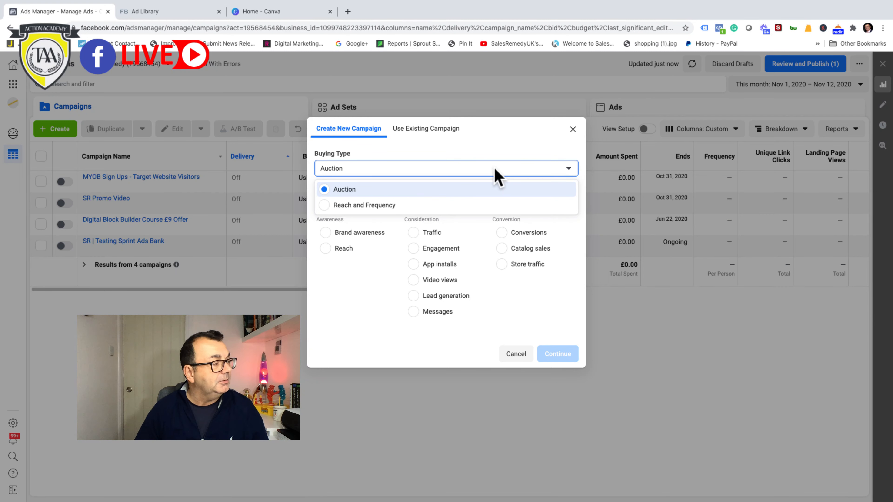
{"action": "left_click", "coordinate": [421, 192]}
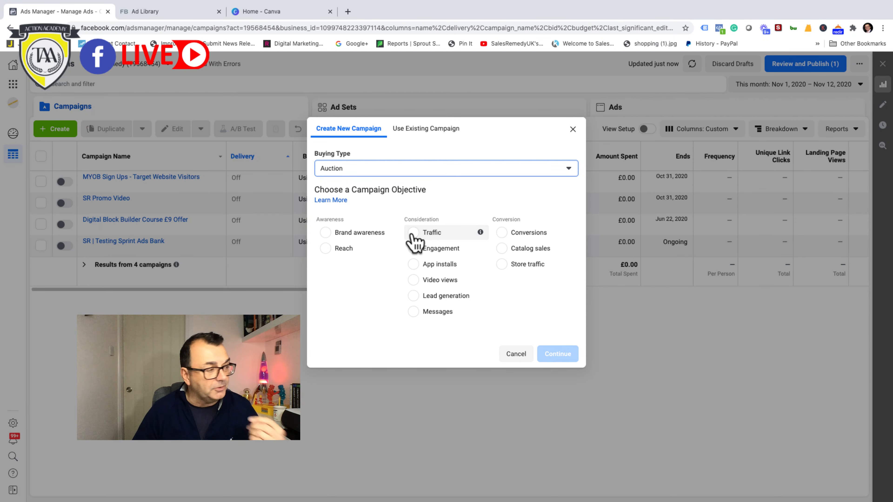
{"action": "mouse_move", "coordinate": [481, 233]}
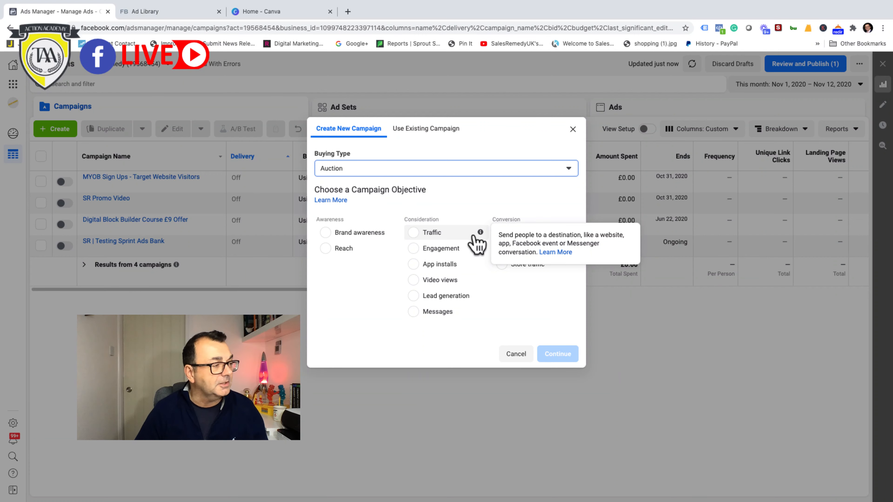
{"action": "left_click", "coordinate": [414, 233]}
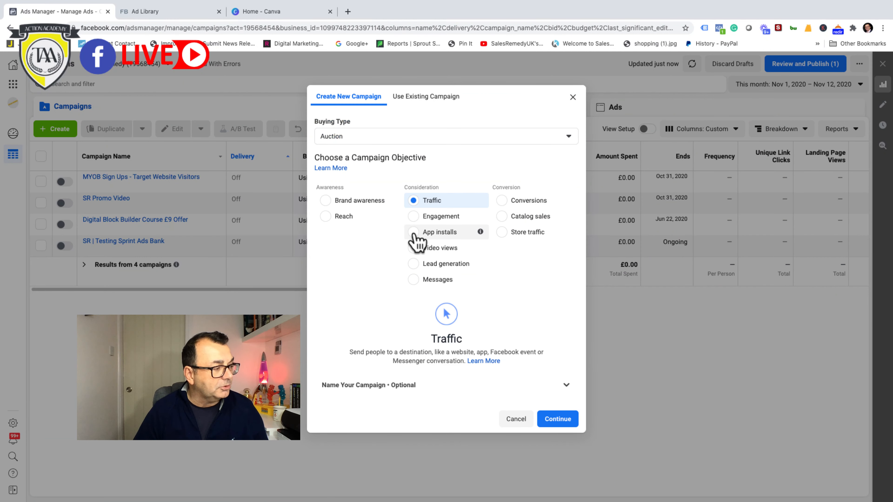
Step: Name the new campaign "MYOB Book NOV2020" and create its draft, leaving the ad set and ad names blank
{"action": "left_click", "coordinate": [563, 385]}
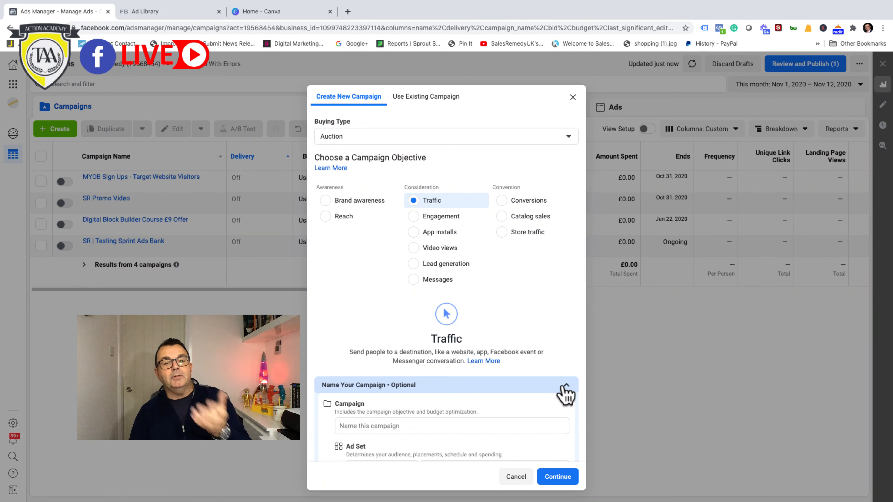
{"action": "left_click", "coordinate": [364, 426]}
{"action": "left_click", "coordinate": [364, 426]}
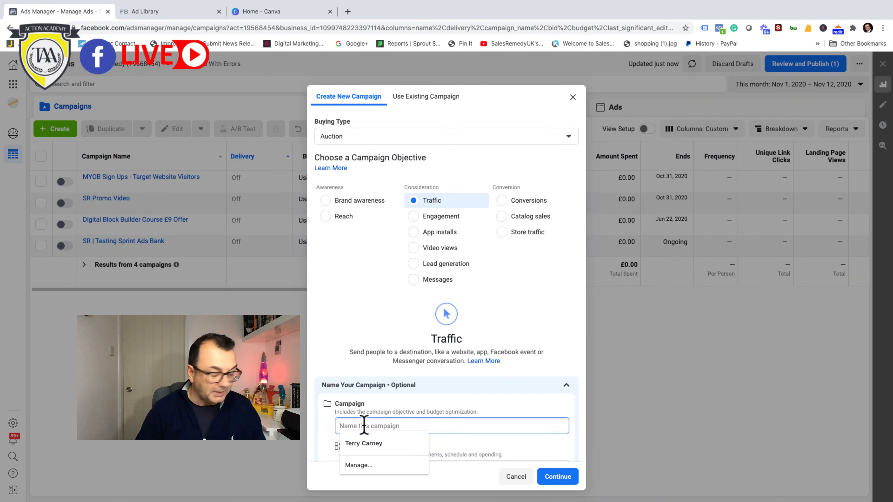
{"action": "type", "text": "MYOB"}
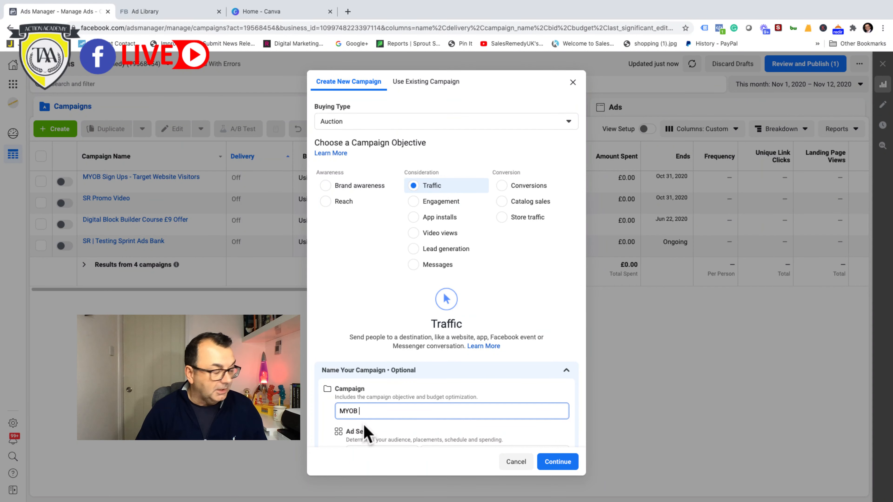
{"action": "type", "text": " Book"}
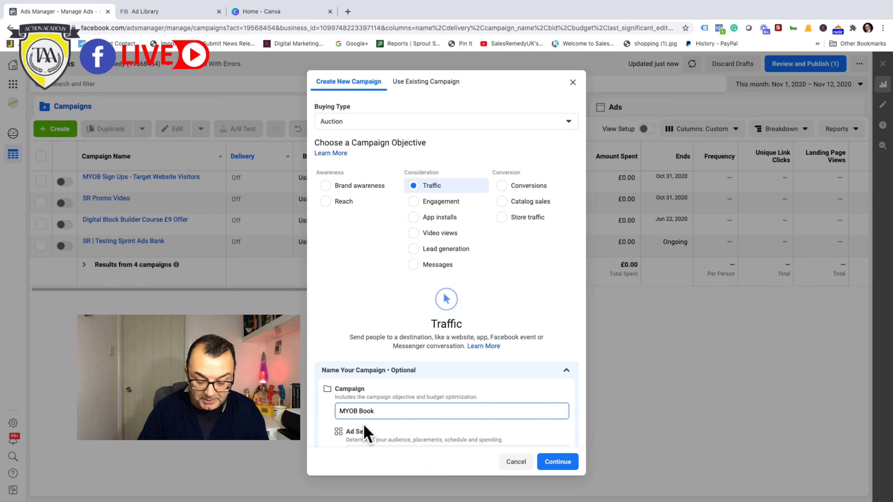
{"action": "type", "text": "NOV2"}
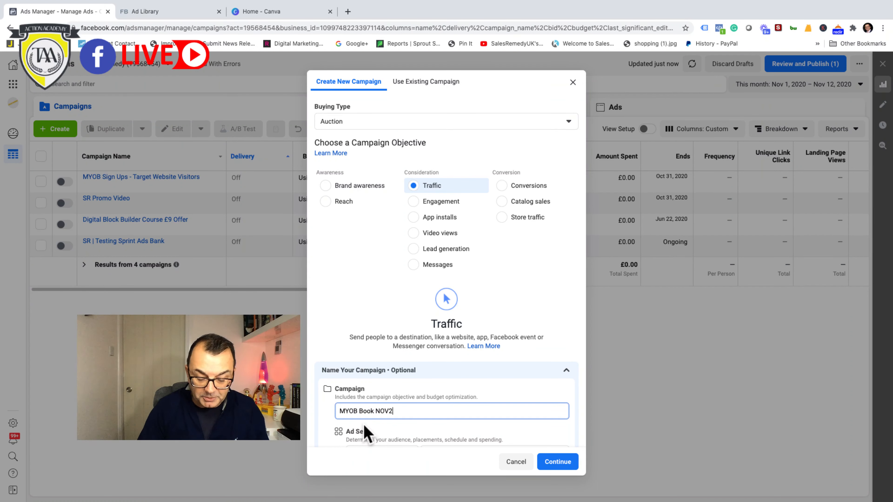
{"action": "type", "text": "020"}
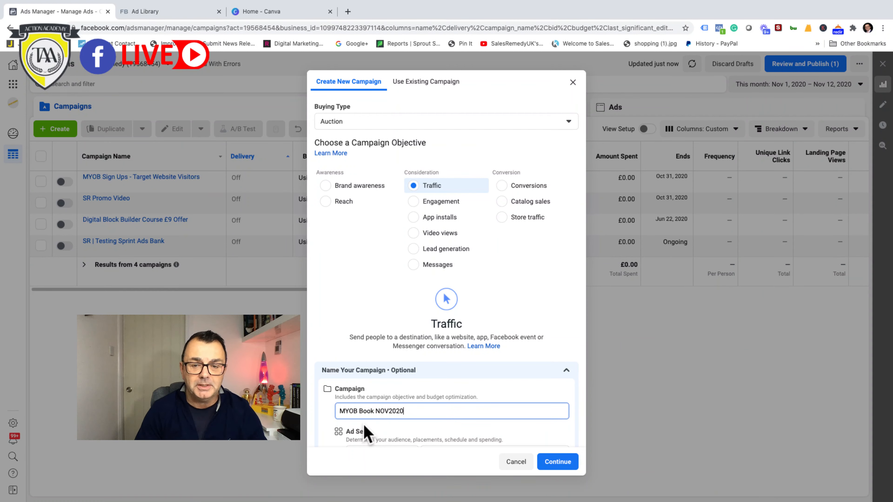
{"action": "scroll", "coordinate": [366, 433], "scroll_direction": "down", "scroll_amount": 1}
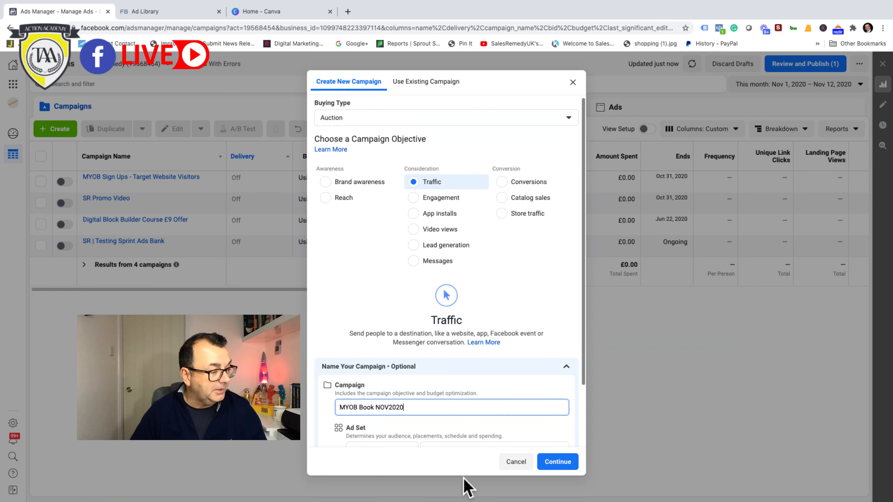
{"action": "scroll", "coordinate": [573, 405], "scroll_direction": "down", "scroll_amount": 3}
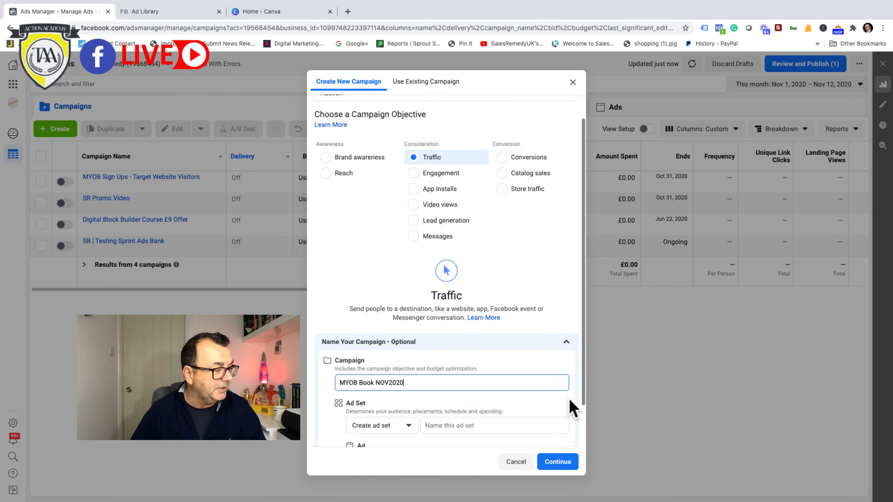
{"action": "scroll", "coordinate": [552, 403], "scroll_direction": "down", "scroll_amount": 1}
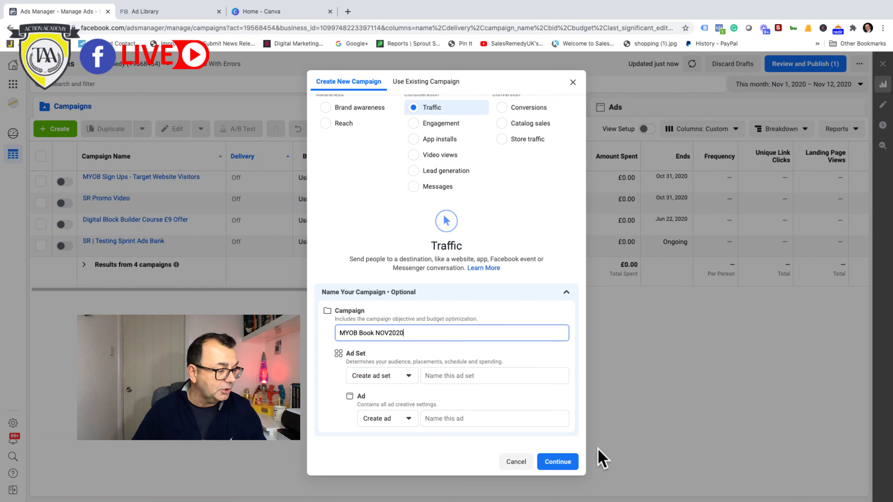
{"action": "left_click", "coordinate": [564, 467]}
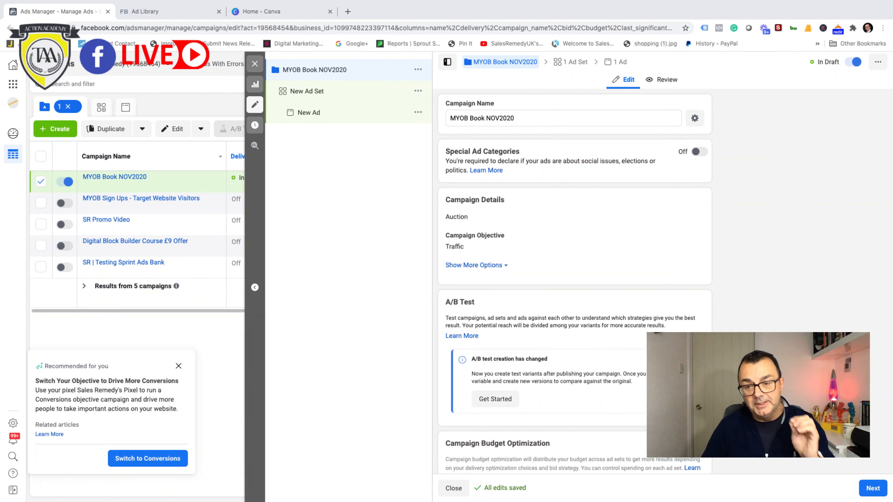
Step: Dismiss the recommendation to switch to conversions and proceed to the campaign's ad set settings
{"action": "left_click", "coordinate": [179, 366]}
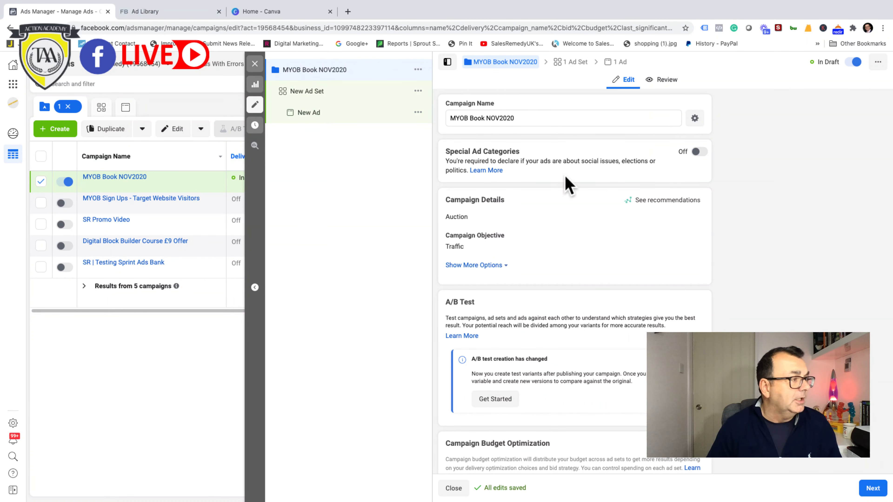
{"action": "scroll", "coordinate": [596, 169], "scroll_direction": "down", "scroll_amount": 2}
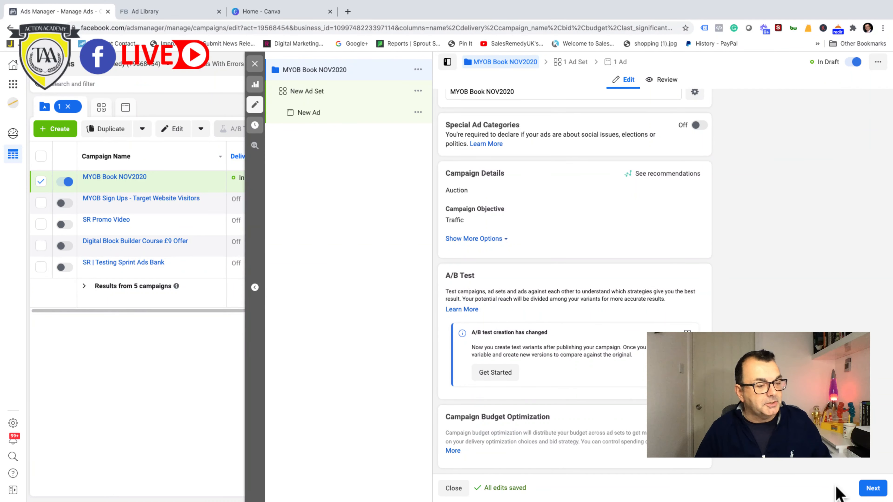
{"action": "left_click", "coordinate": [874, 489]}
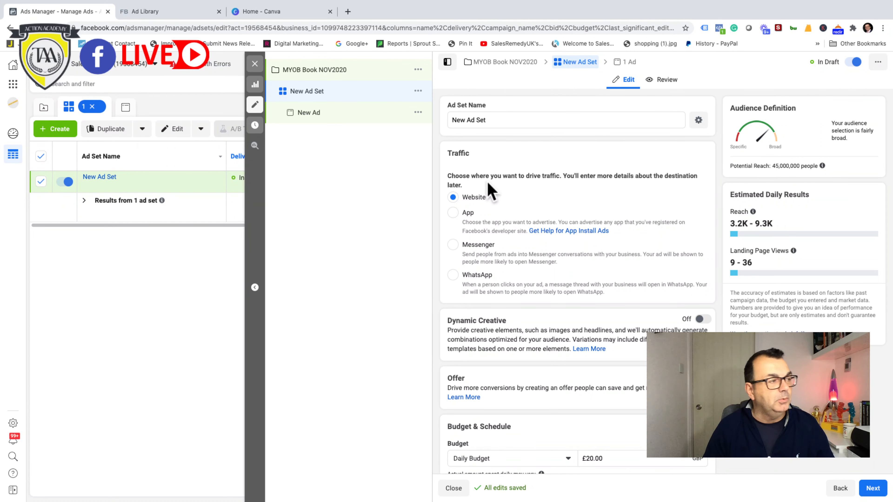
Step: Set the new ad set's daily budget to £5.00
{"action": "scroll", "coordinate": [562, 187], "scroll_direction": "down", "scroll_amount": 3}
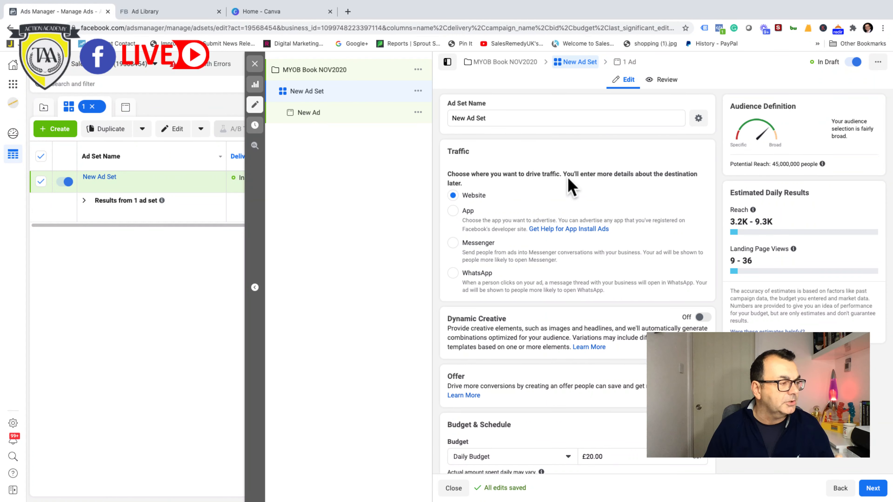
{"action": "scroll", "coordinate": [572, 187], "scroll_direction": "down", "scroll_amount": 5}
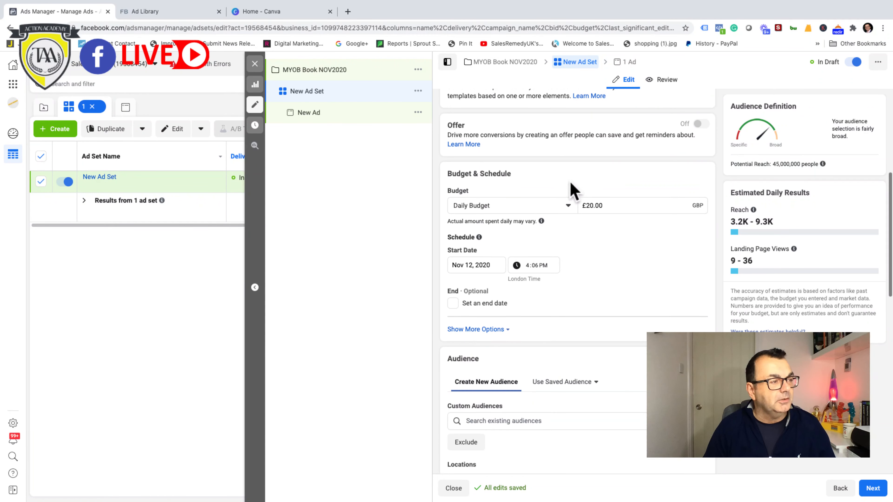
{"action": "mouse_move", "coordinate": [541, 221]}
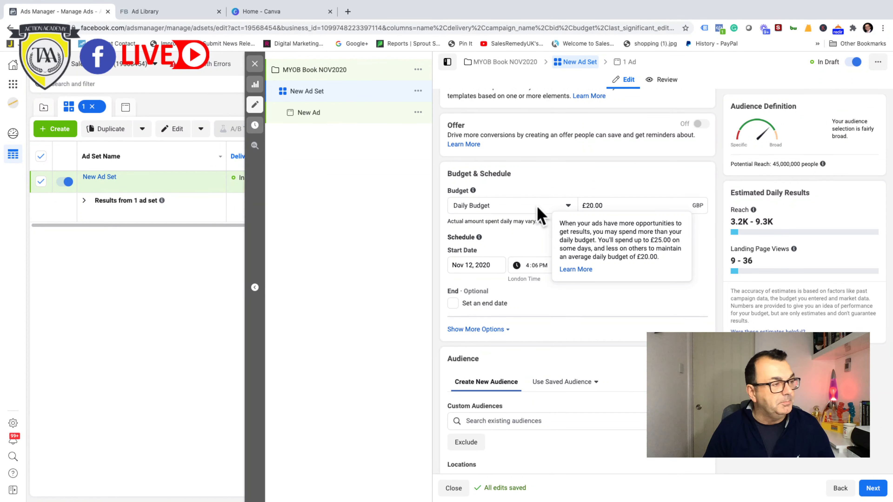
{"action": "left_click", "coordinate": [588, 206]}
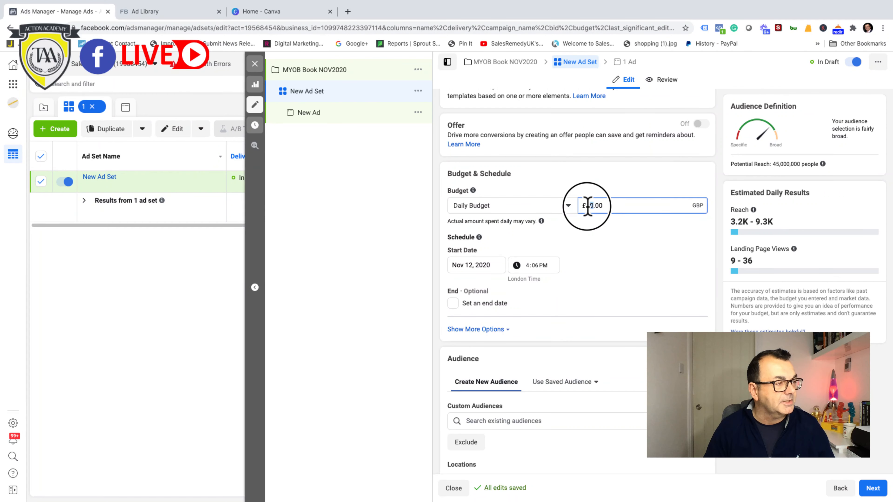
{"action": "key", "text": "BackSpace"}
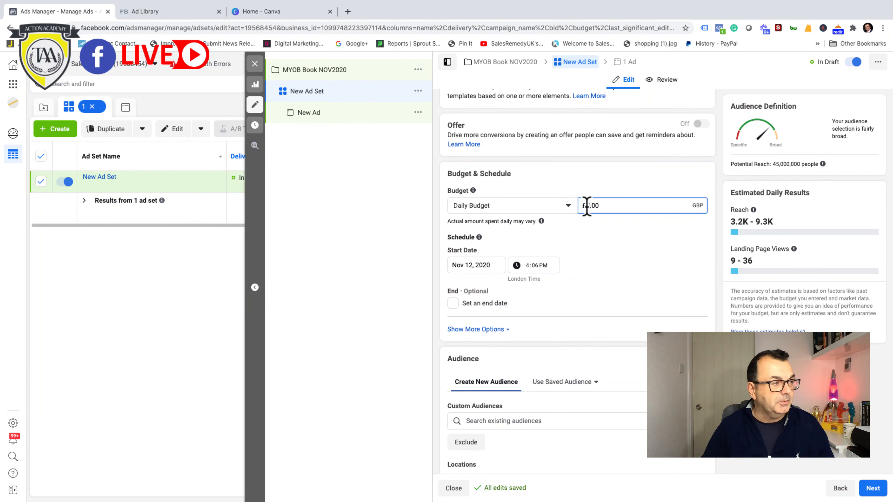
{"action": "type", "text": "5."}
{"action": "left_click", "coordinate": [620, 267]}
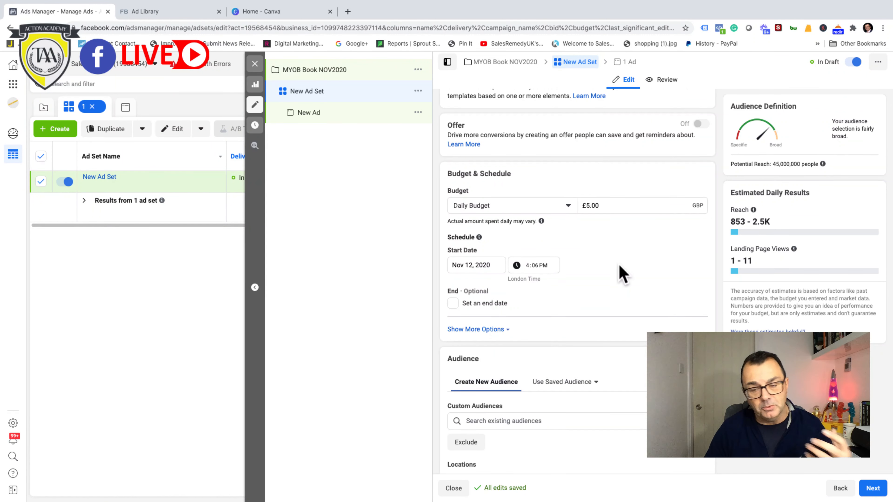
Step: Review the ad set's schedule and expand its additional options to view the ad scheduling setting
{"action": "scroll", "coordinate": [622, 274], "scroll_direction": "down", "scroll_amount": 5}
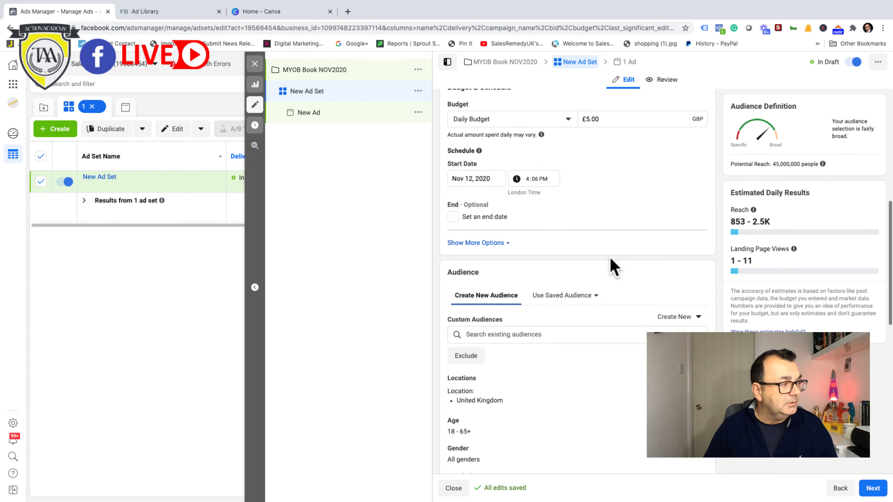
{"action": "scroll", "coordinate": [612, 268], "scroll_direction": "up", "scroll_amount": 2}
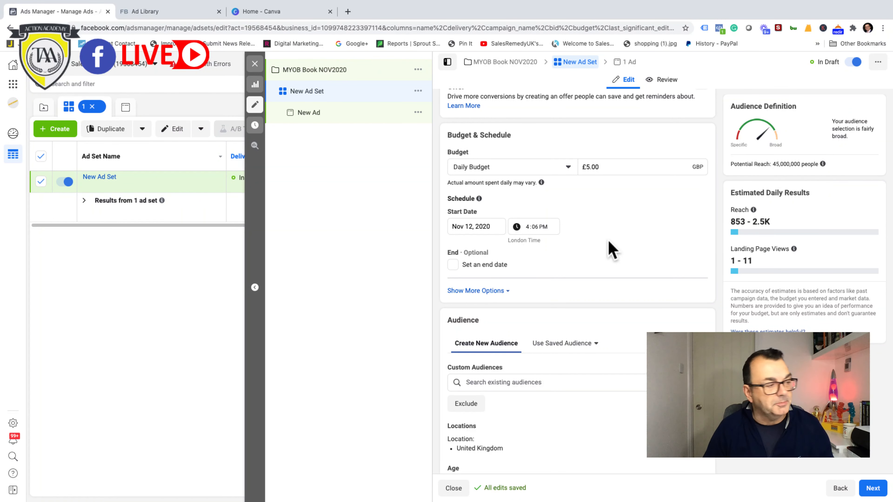
{"action": "scroll", "coordinate": [608, 249], "scroll_direction": "down", "scroll_amount": 1}
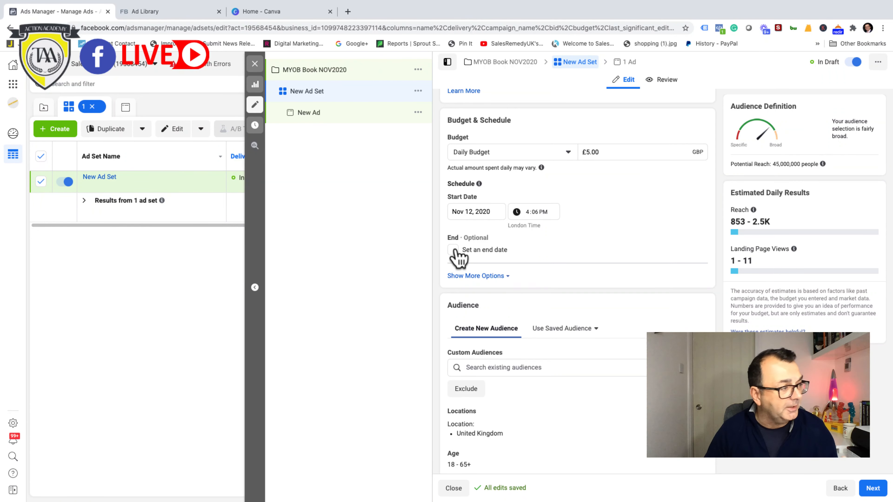
{"action": "scroll", "coordinate": [604, 251], "scroll_direction": "down", "scroll_amount": 2}
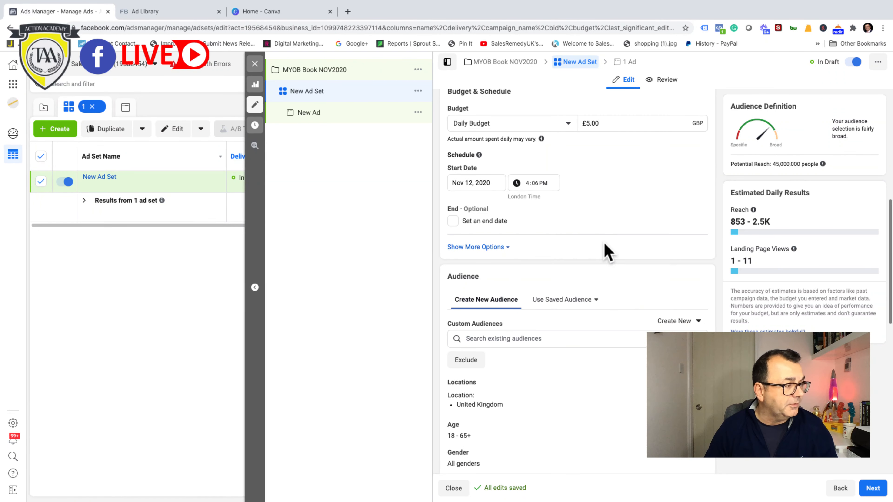
{"action": "left_click", "coordinate": [507, 247]}
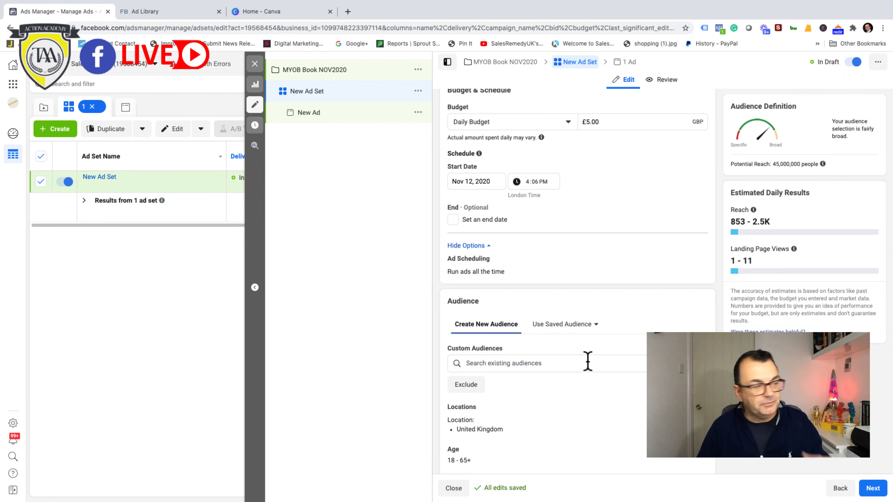
Step: Open the list of saved audiences in the ad set's Audience section and examine the target audience it offers
{"action": "scroll", "coordinate": [593, 356], "scroll_direction": "down", "scroll_amount": 3}
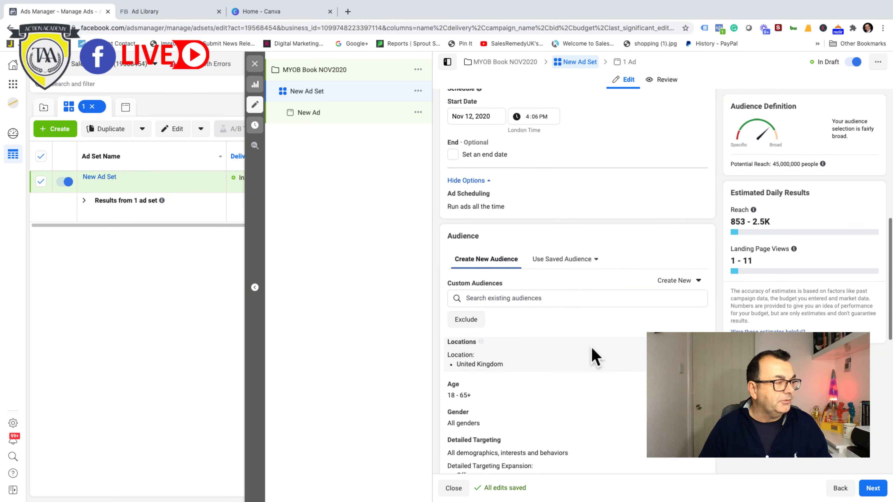
{"action": "scroll", "coordinate": [602, 347], "scroll_direction": "down", "scroll_amount": 3}
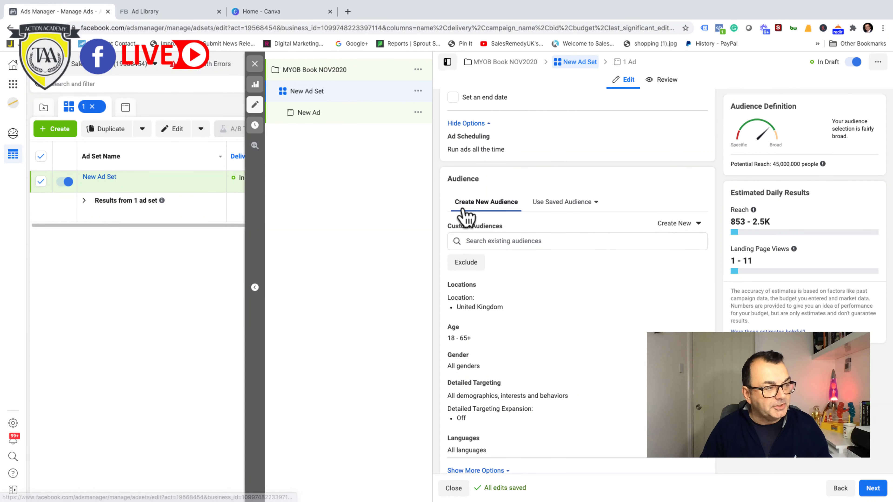
{"action": "left_click", "coordinate": [597, 204]}
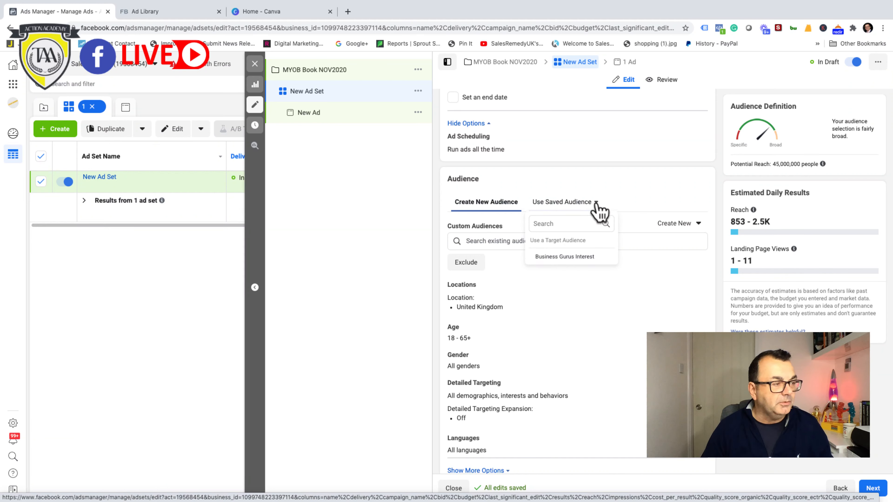
{"action": "mouse_move", "coordinate": [565, 264]}
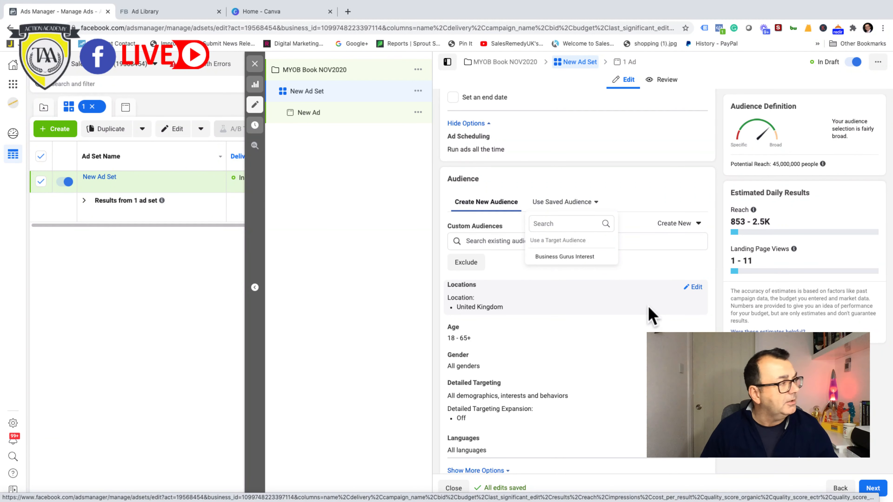
Step: Switch to the Facebook Ad Library and examine Frank Kern's active ads launched in November and October 2020
{"action": "left_click", "coordinate": [173, 12]}
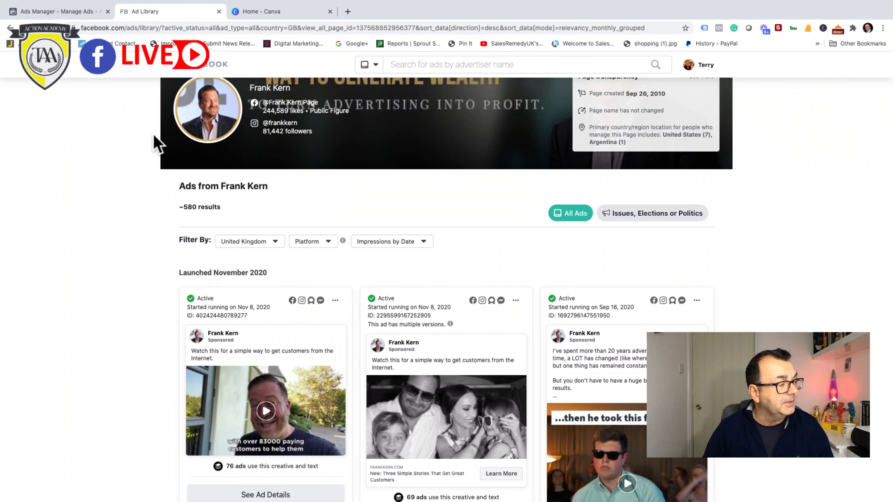
{"action": "scroll", "coordinate": [415, 177], "scroll_direction": "down", "scroll_amount": 1}
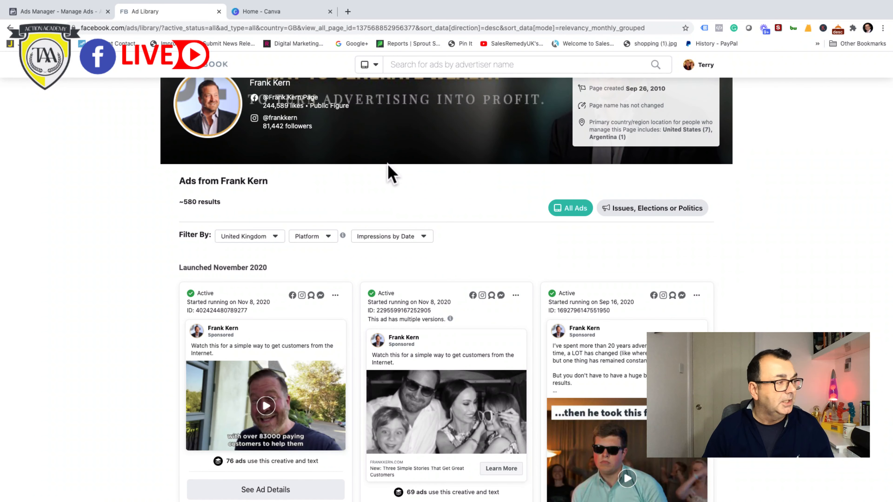
{"action": "scroll", "coordinate": [389, 172], "scroll_direction": "down", "scroll_amount": 5}
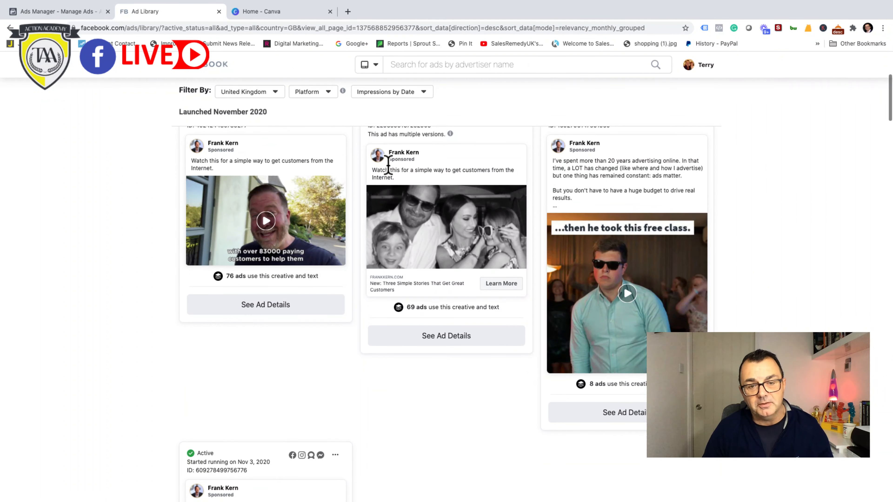
{"action": "scroll", "coordinate": [388, 169], "scroll_direction": "down", "scroll_amount": 1}
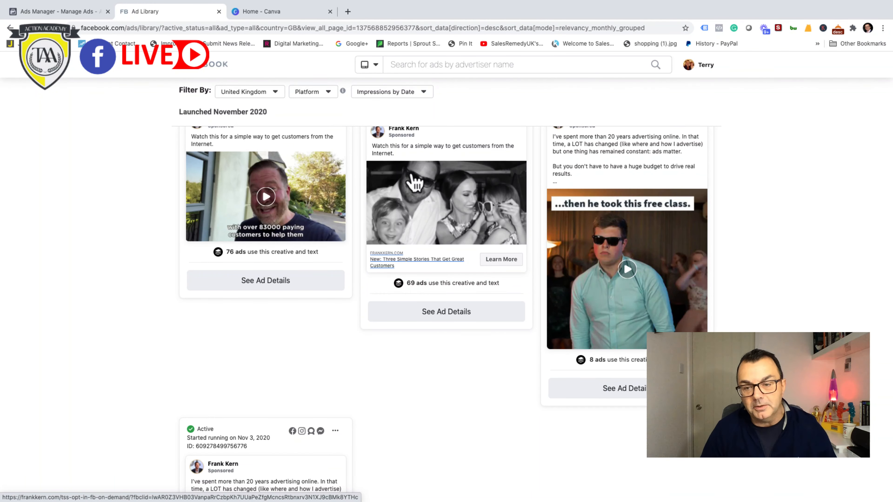
{"action": "scroll", "coordinate": [417, 181], "scroll_direction": "down", "scroll_amount": 5}
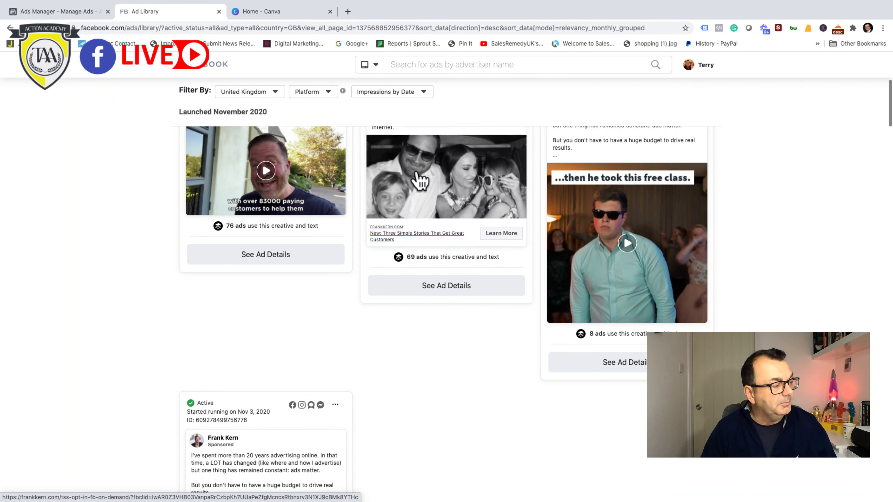
{"action": "scroll", "coordinate": [418, 174], "scroll_direction": "down", "scroll_amount": 7}
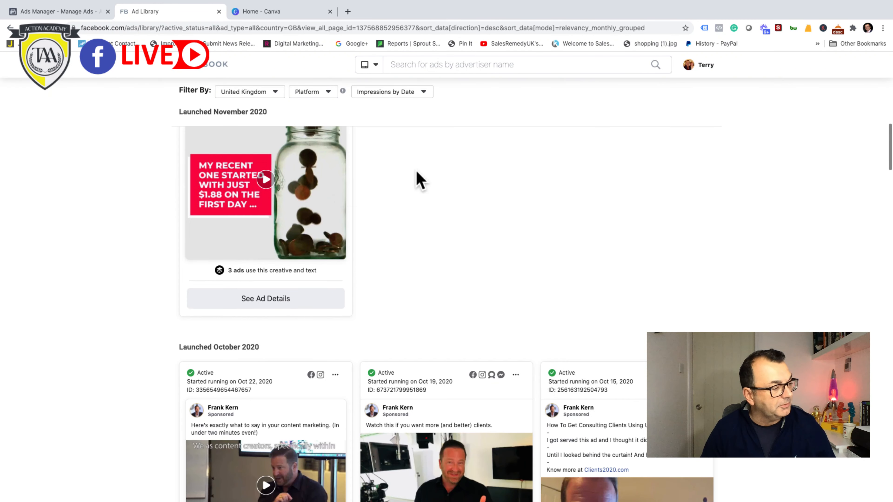
{"action": "scroll", "coordinate": [418, 179], "scroll_direction": "down", "scroll_amount": 1}
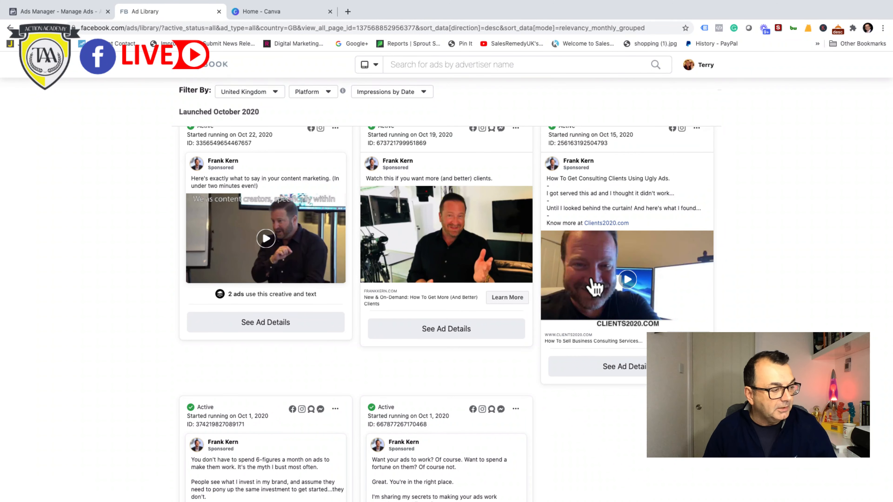
{"action": "scroll", "coordinate": [375, 305], "scroll_direction": "down", "scroll_amount": 3}
{"action": "scroll", "coordinate": [376, 307], "scroll_direction": "up", "scroll_amount": 4}
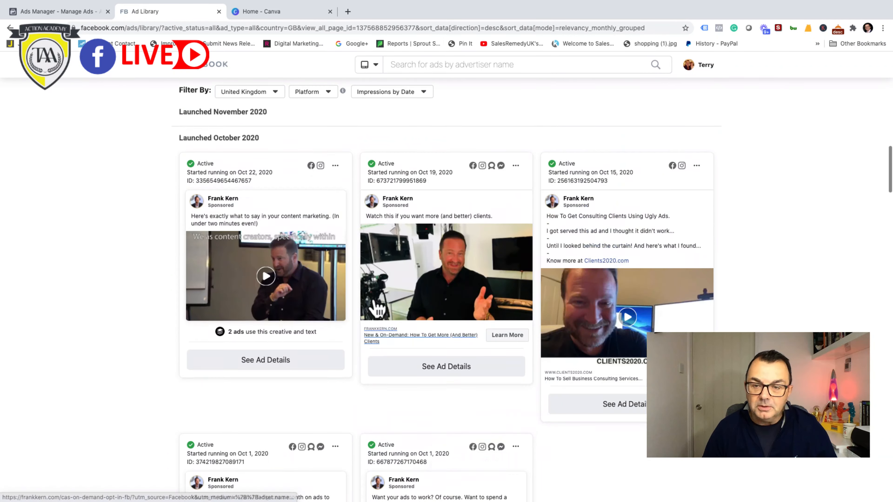
{"action": "scroll", "coordinate": [375, 302], "scroll_direction": "up", "scroll_amount": 5}
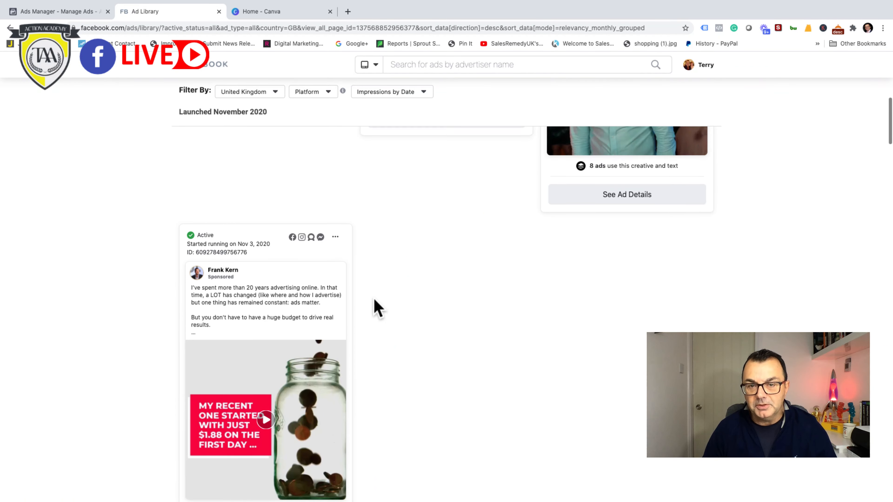
{"action": "scroll", "coordinate": [376, 309], "scroll_direction": "up", "scroll_amount": 5}
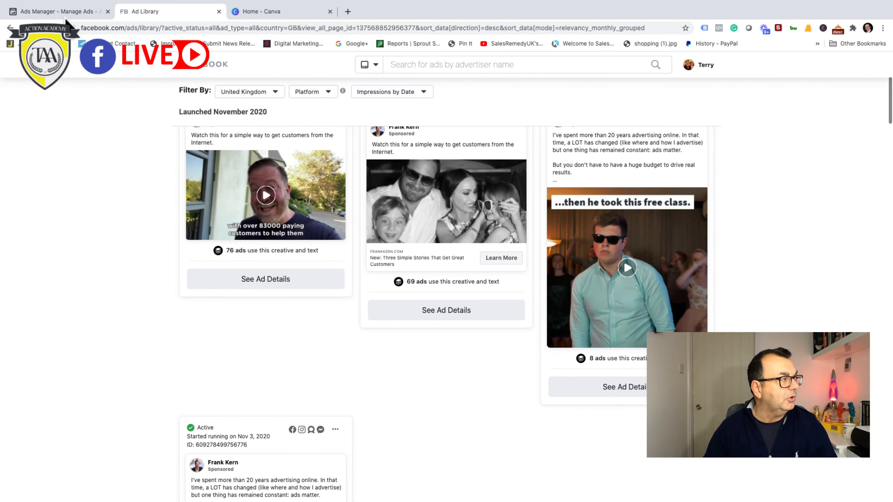
Step: Return to Ads Manager and search the ad set's existing custom audiences for "Business owners"
{"action": "left_click", "coordinate": [57, 14]}
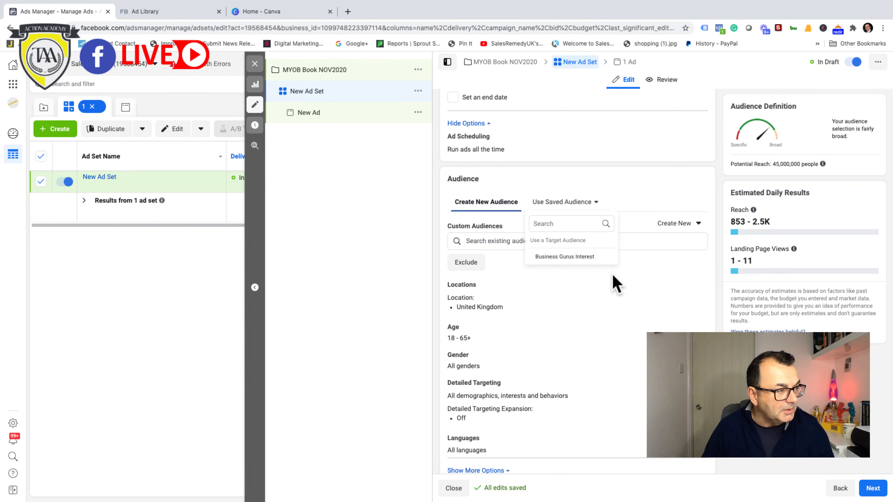
{"action": "left_click", "coordinate": [631, 285]}
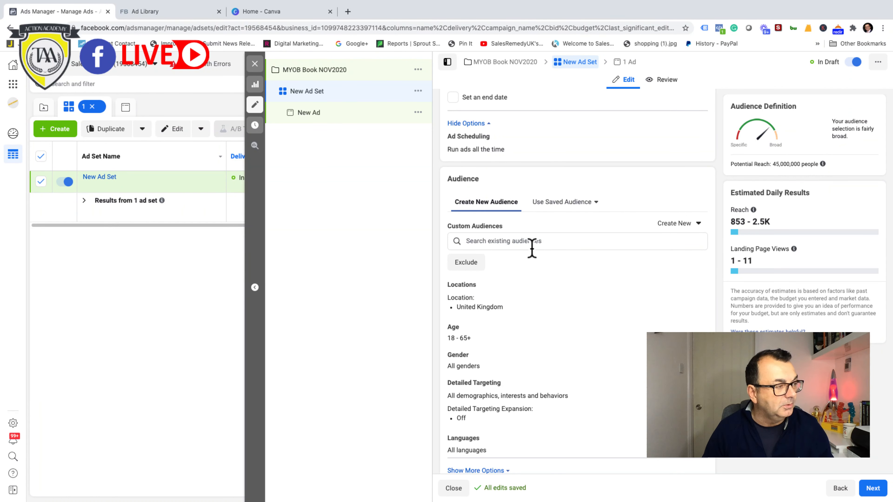
{"action": "scroll", "coordinate": [580, 268], "scroll_direction": "down", "scroll_amount": 1}
{"action": "scroll", "coordinate": [579, 267], "scroll_direction": "down", "scroll_amount": 2}
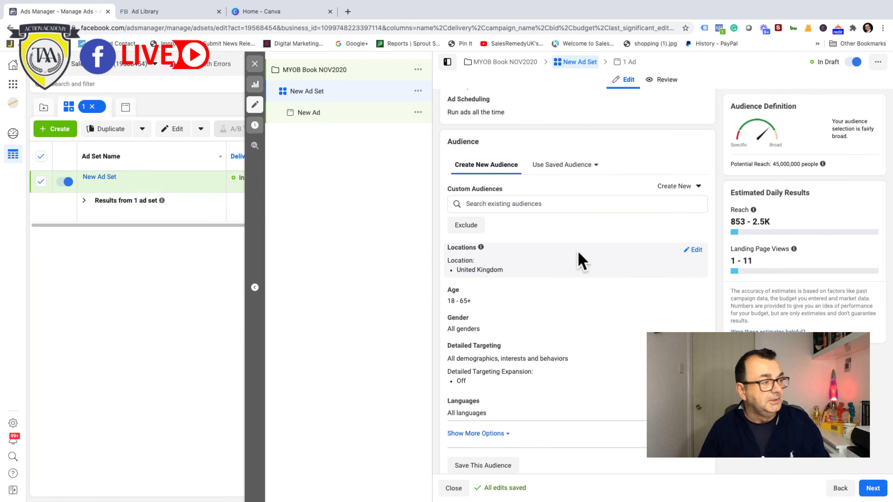
{"action": "left_click", "coordinate": [490, 204]}
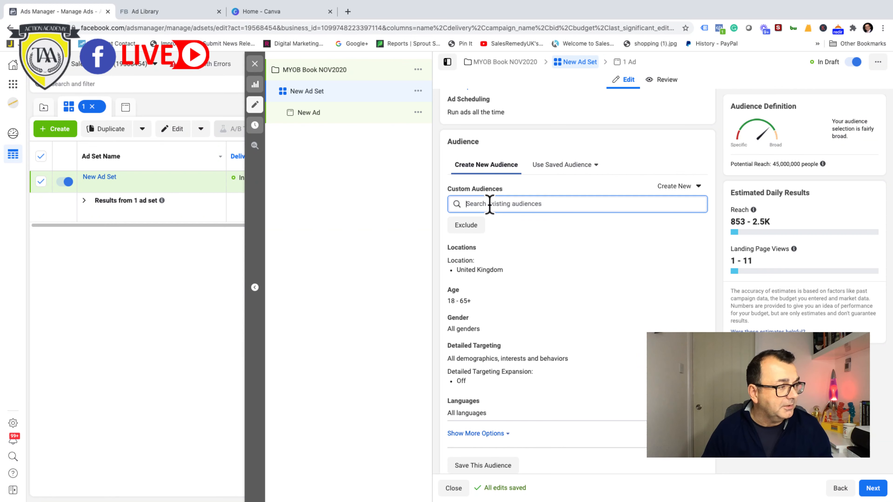
{"action": "type", "text": "Business"}
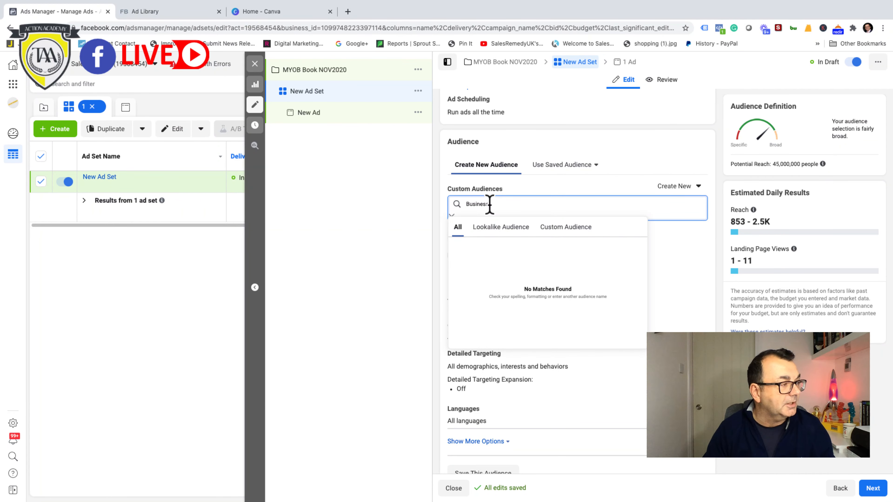
{"action": "type", "text": " owners"}
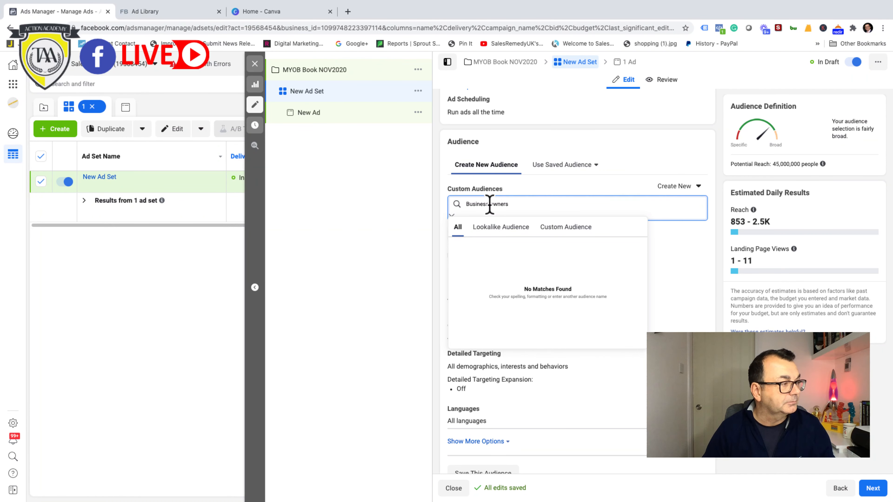
{"action": "key", "text": "Escape"}
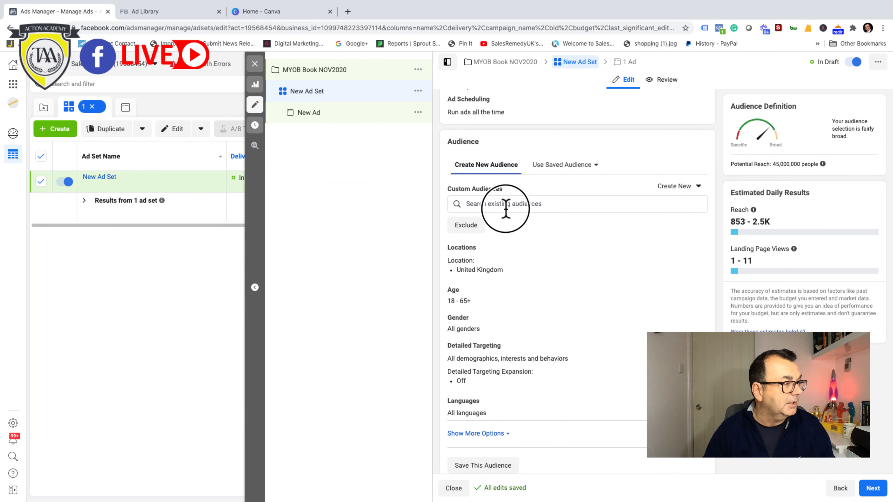
Step: Review the existing custom audiences, the saved audiences and the types offered for creating a new audience, without choosing any
{"action": "left_click", "coordinate": [504, 204]}
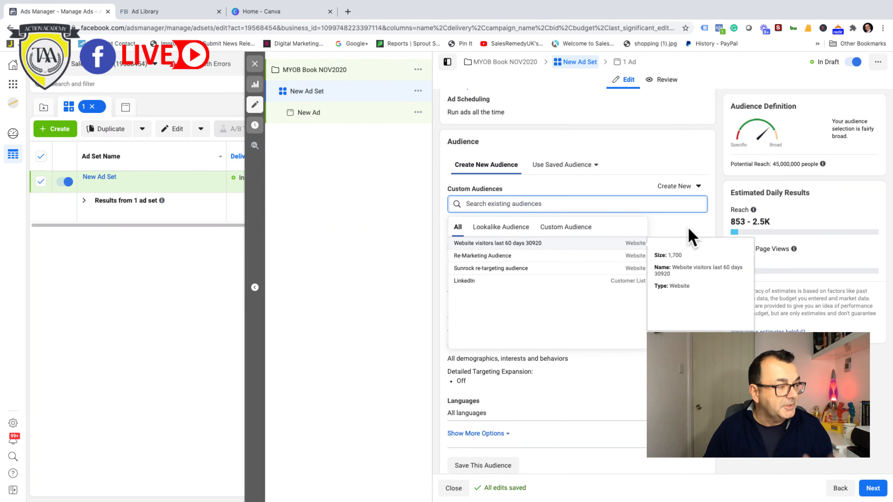
{"action": "left_click", "coordinate": [643, 413]}
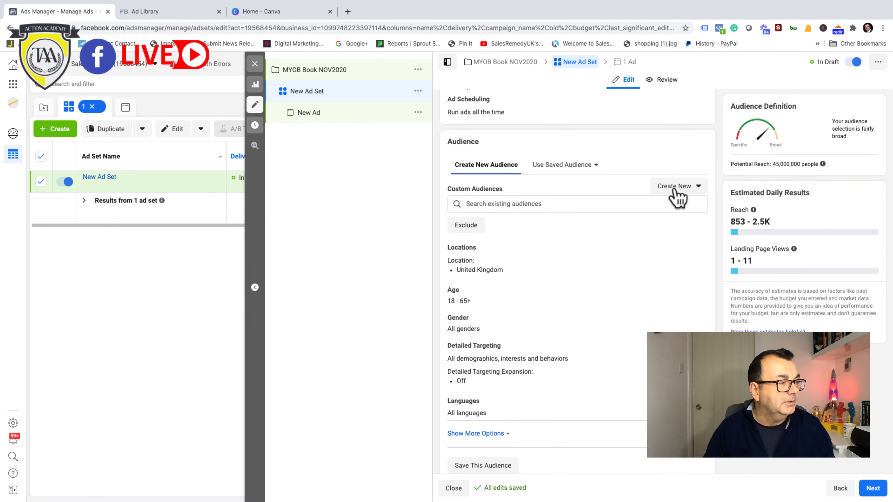
{"action": "left_click", "coordinate": [534, 203]}
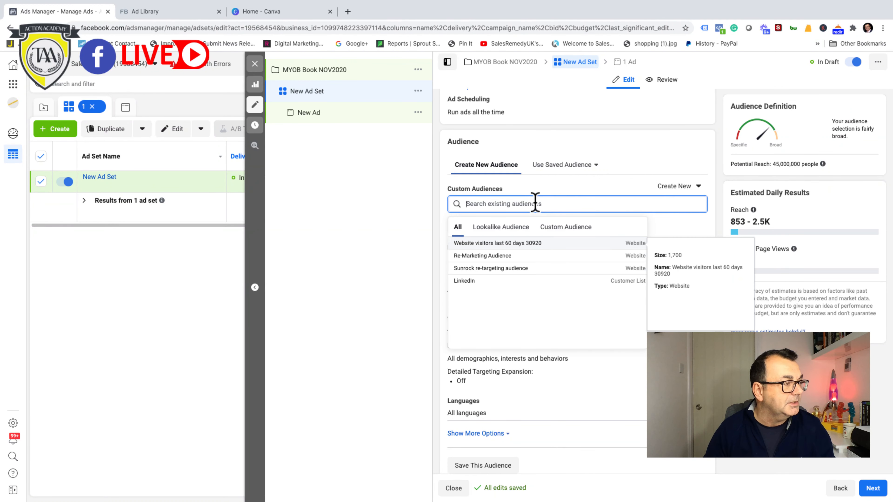
{"action": "left_click", "coordinate": [658, 214]}
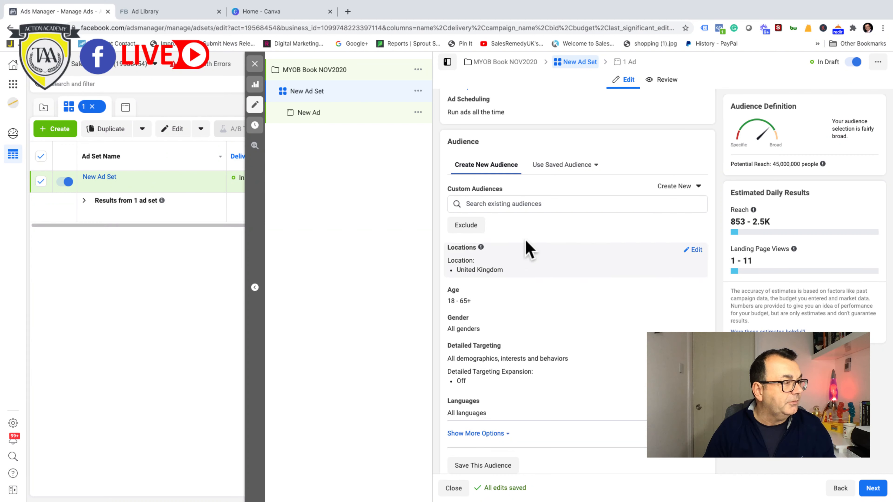
{"action": "left_click", "coordinate": [532, 206]}
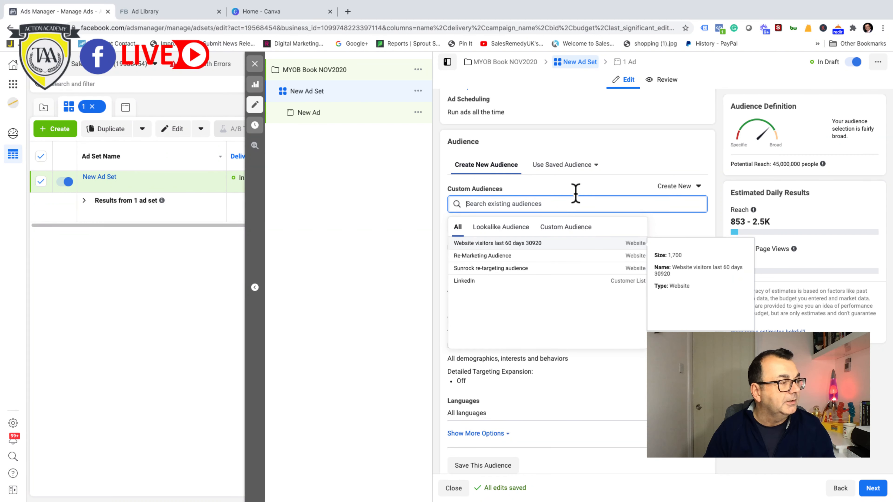
{"action": "left_click", "coordinate": [586, 168]}
{"action": "left_click", "coordinate": [585, 168]}
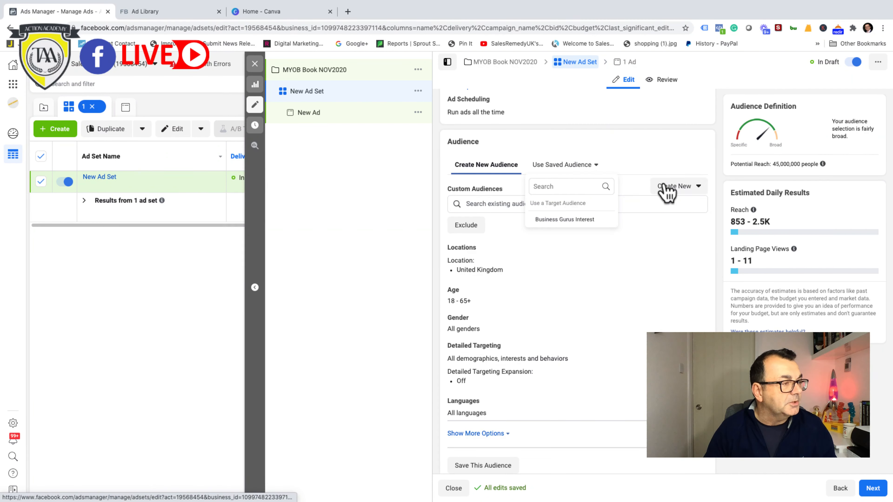
{"action": "left_click", "coordinate": [691, 188]}
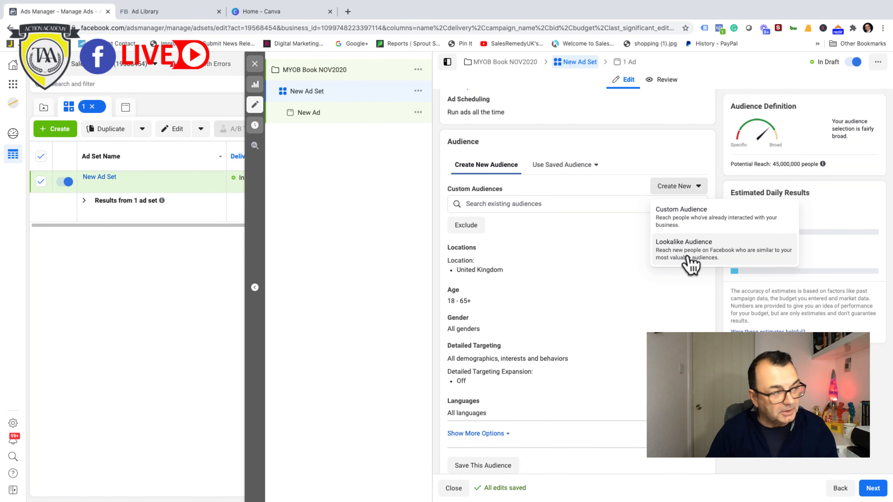
{"action": "left_click", "coordinate": [541, 205]}
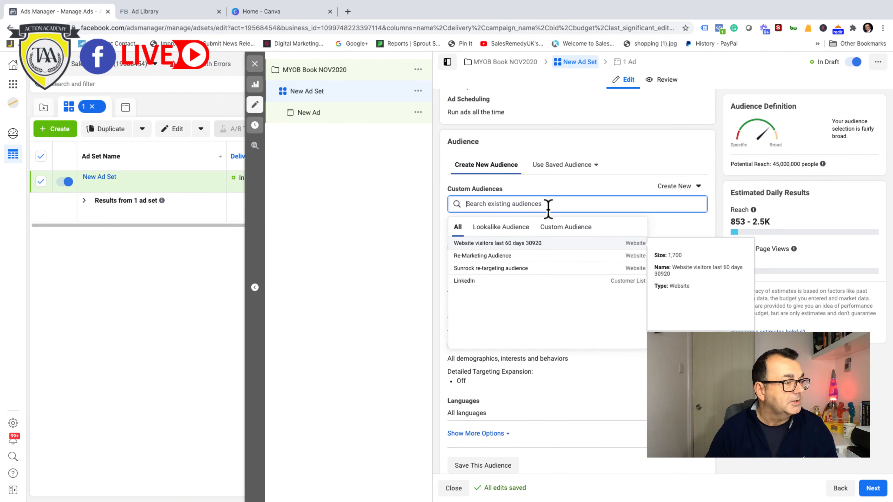
{"action": "left_click", "coordinate": [617, 384]}
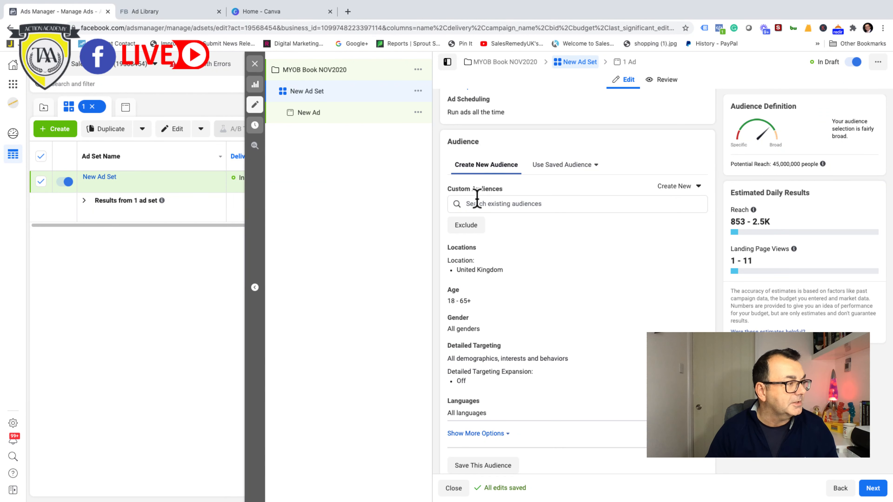
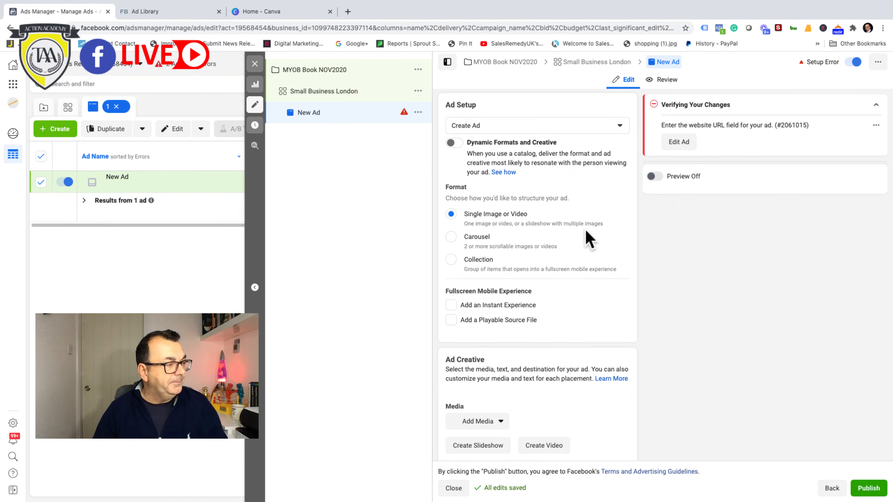
Step: Switch to Canva and search its templates for the Facebook Ad format of 1200 × 628 px
{"action": "scroll", "coordinate": [590, 234], "scroll_direction": "down", "scroll_amount": 3}
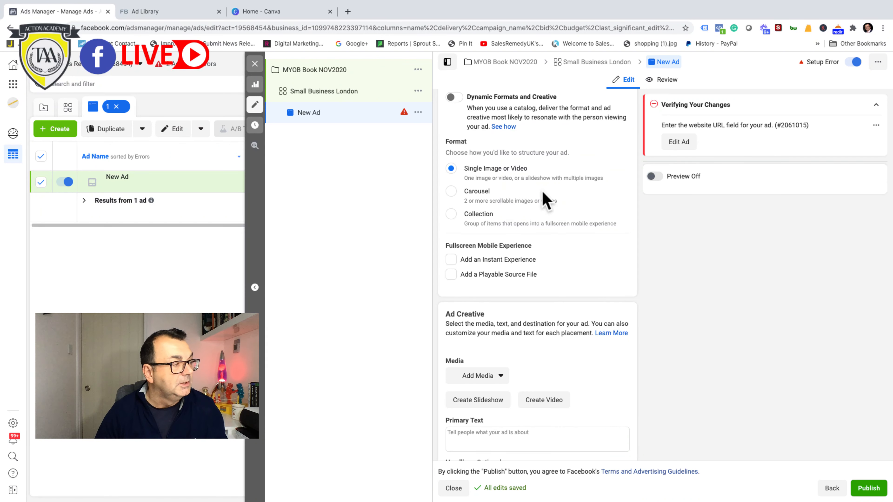
{"action": "scroll", "coordinate": [556, 194], "scroll_direction": "down", "scroll_amount": 2}
{"action": "scroll", "coordinate": [556, 195], "scroll_direction": "down", "scroll_amount": 4}
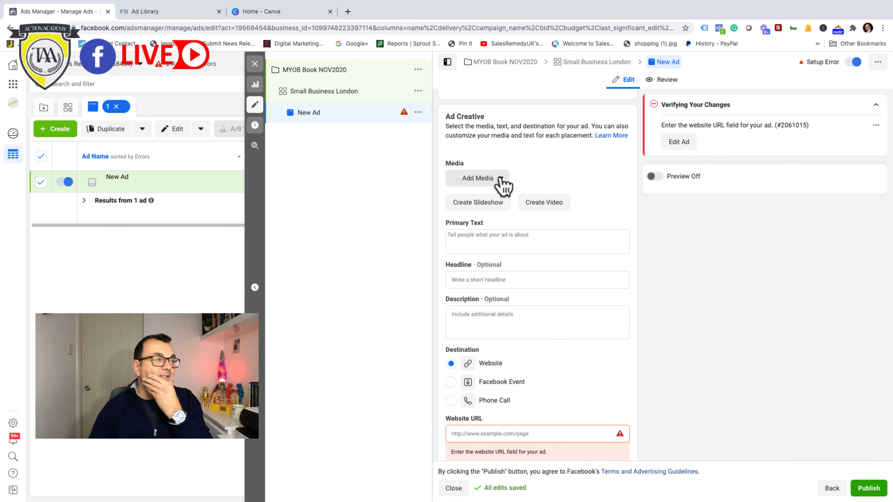
{"action": "left_click", "coordinate": [289, 16]}
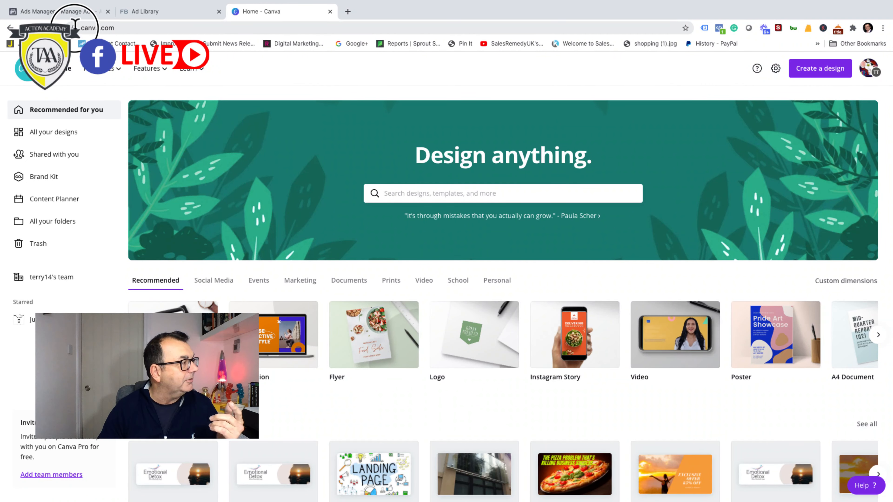
{"action": "left_click", "coordinate": [113, 28]}
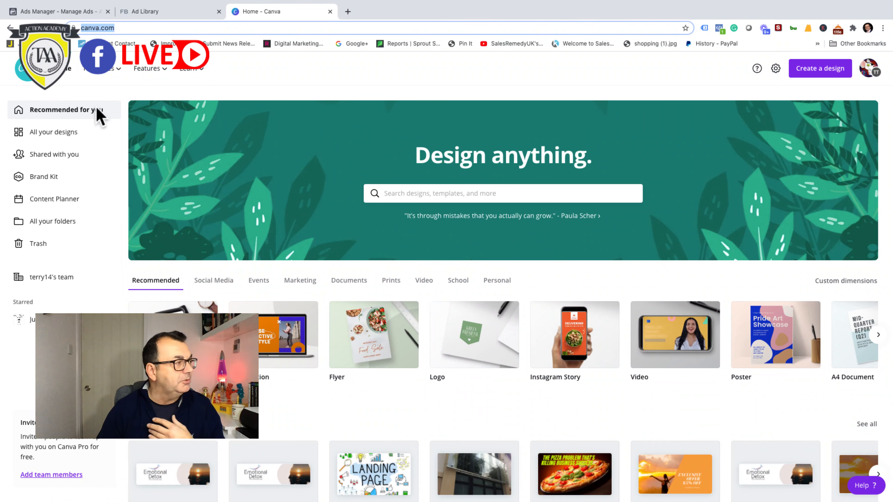
{"action": "left_click", "coordinate": [319, 73]}
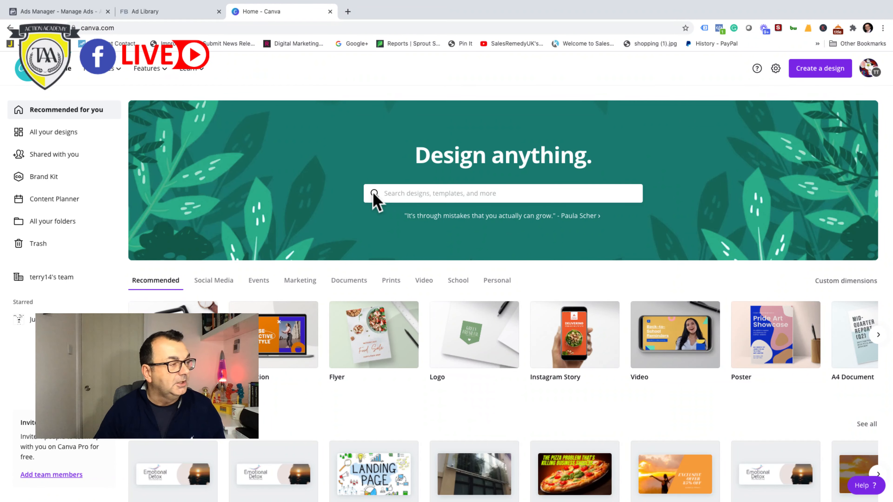
{"action": "left_click", "coordinate": [420, 196]}
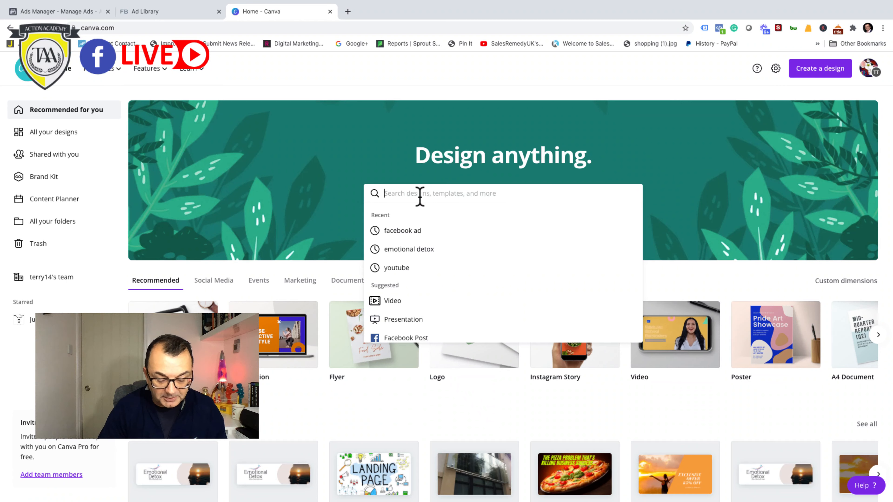
{"action": "type", "text": "f"}
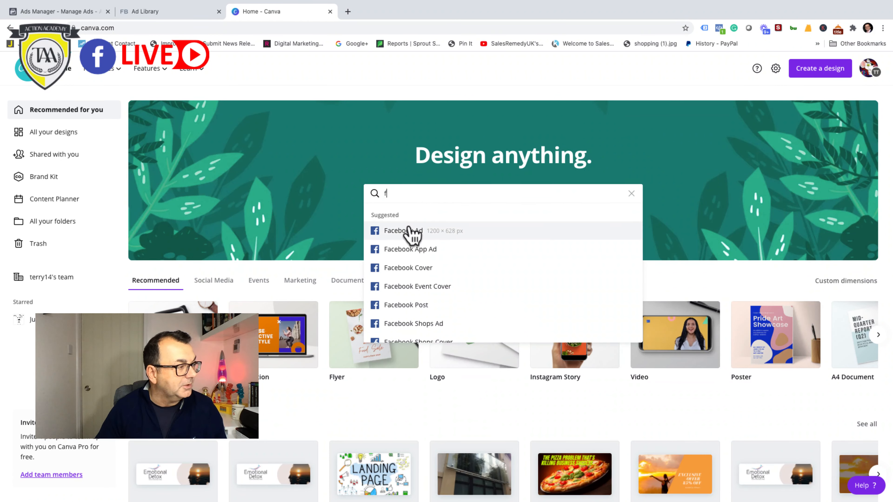
{"action": "left_click", "coordinate": [411, 233]}
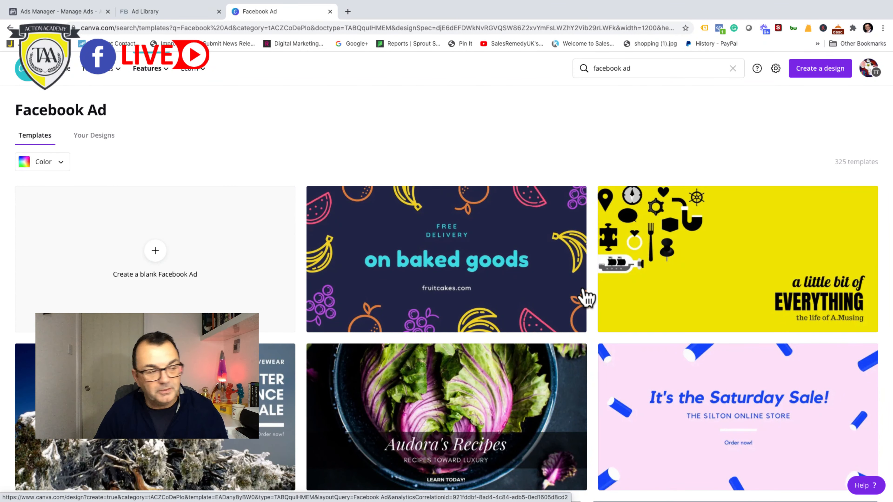
Step: Open the "on baked goods" Facebook Ad template as a new design and browse the other templates offered beside it
{"action": "left_click", "coordinate": [457, 262]}
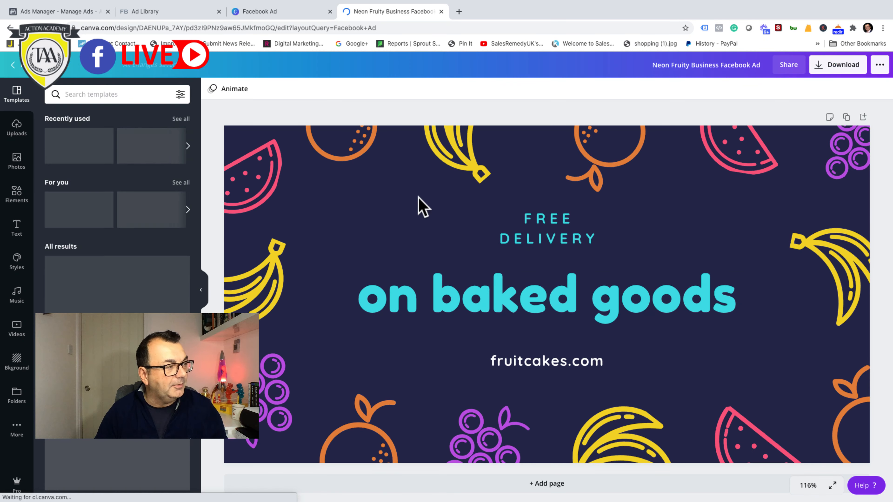
{"action": "left_click", "coordinate": [457, 167]}
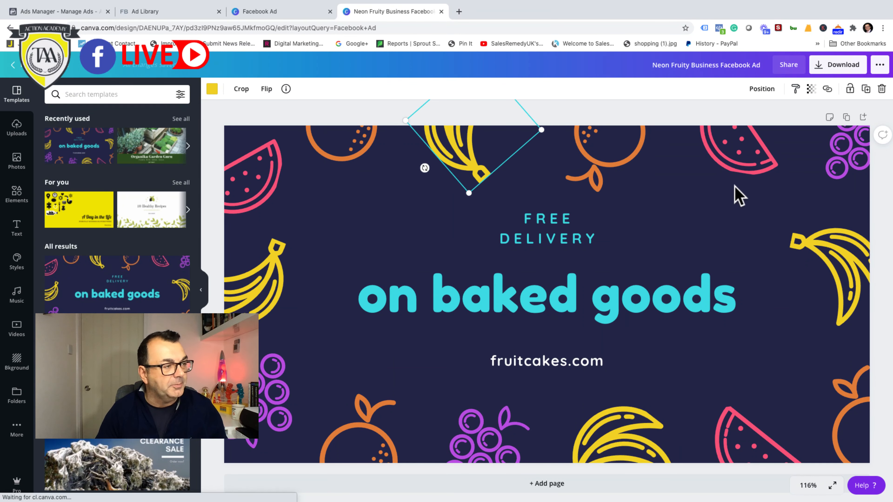
{"action": "scroll", "coordinate": [122, 253], "scroll_direction": "down", "scroll_amount": 10}
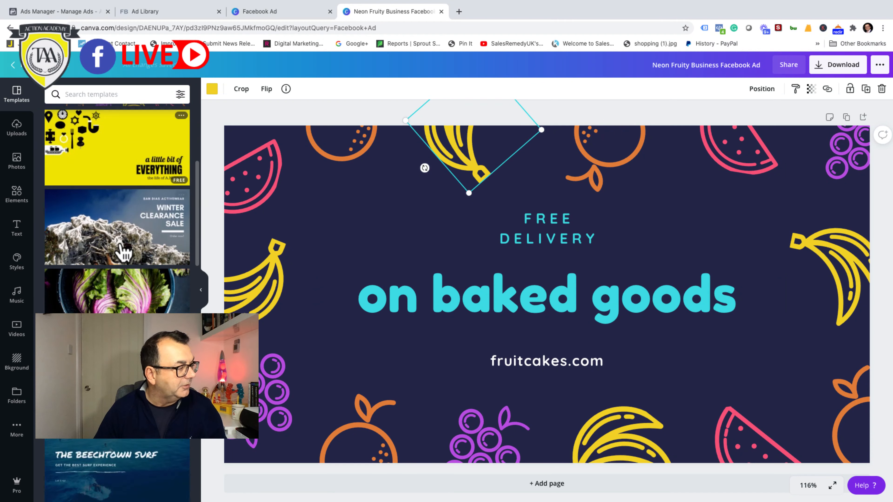
{"action": "scroll", "coordinate": [121, 253], "scroll_direction": "up", "scroll_amount": 10}
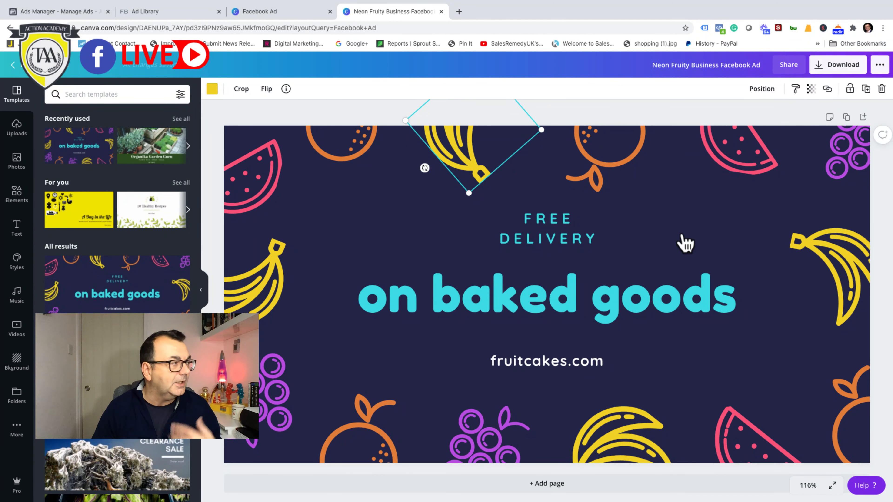
Step: Return to Ads Manager and add the 1080 × 1080 paper bag photo from the account images, keeping the default crops for all placements
{"action": "left_click", "coordinate": [173, 12]}
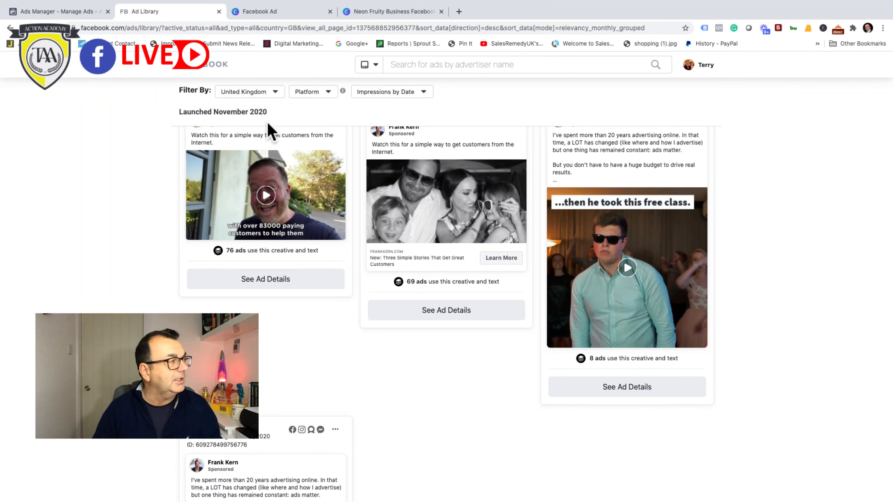
{"action": "left_click", "coordinate": [87, 15]}
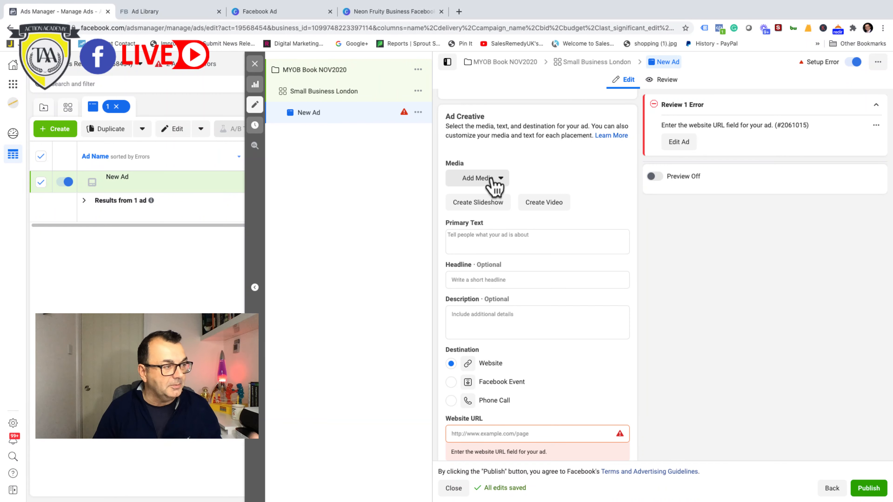
{"action": "left_click", "coordinate": [500, 179]}
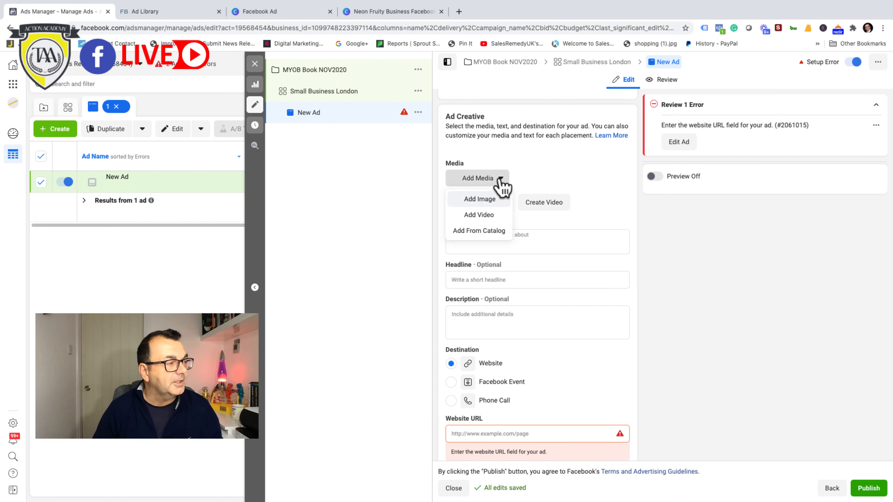
{"action": "left_click", "coordinate": [482, 200]}
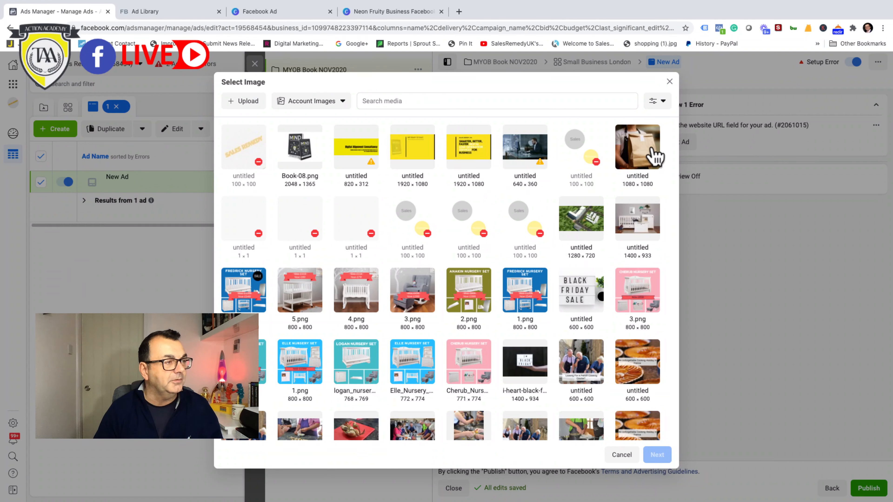
{"action": "left_click", "coordinate": [644, 154]}
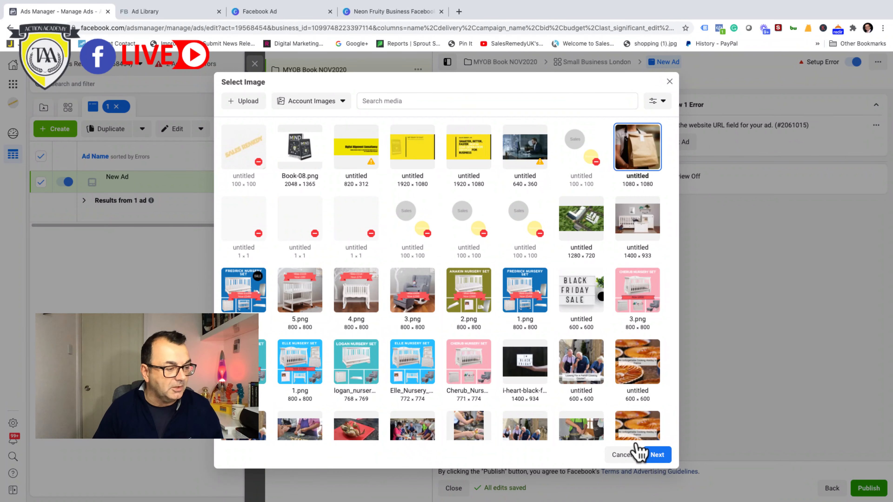
{"action": "left_click", "coordinate": [657, 455]}
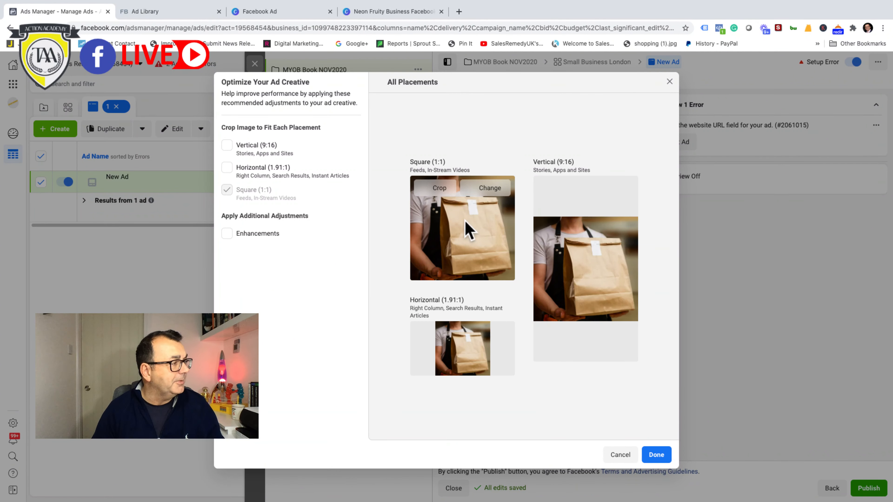
{"action": "left_click", "coordinate": [654, 455]}
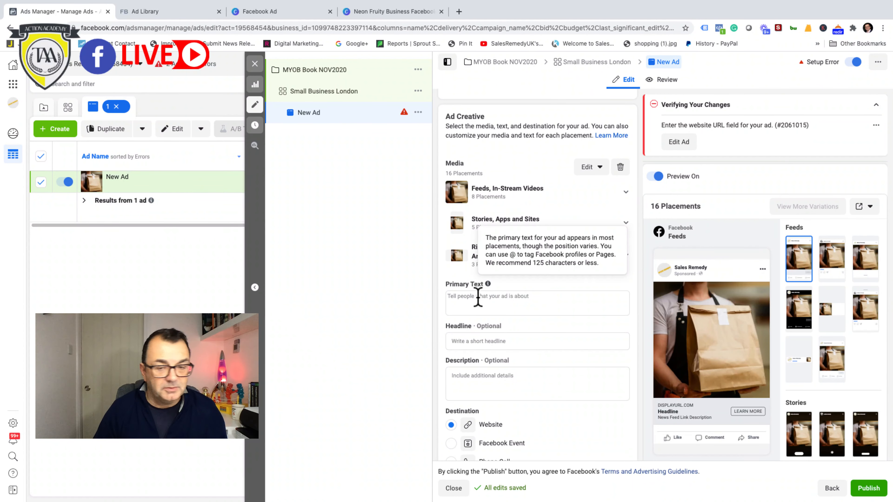
Step: Enter "Sample" as the ad's primary text
{"action": "left_click", "coordinate": [457, 298]}
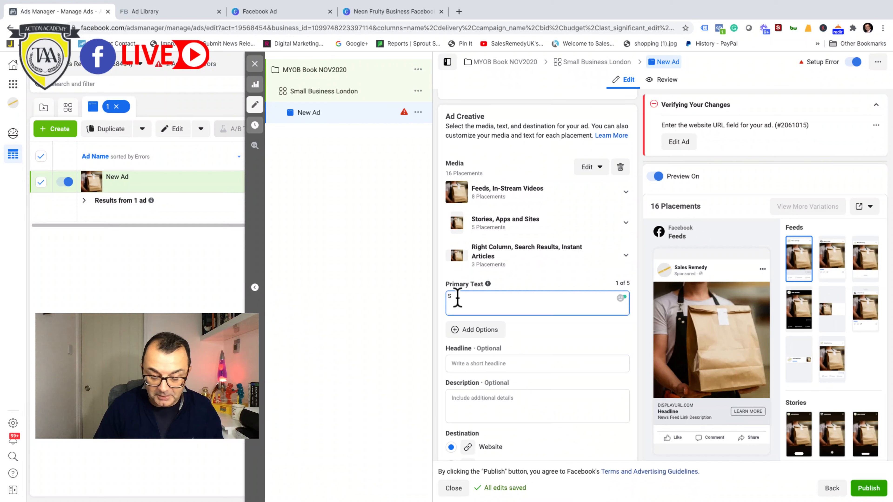
{"action": "type", "text": "mal"}
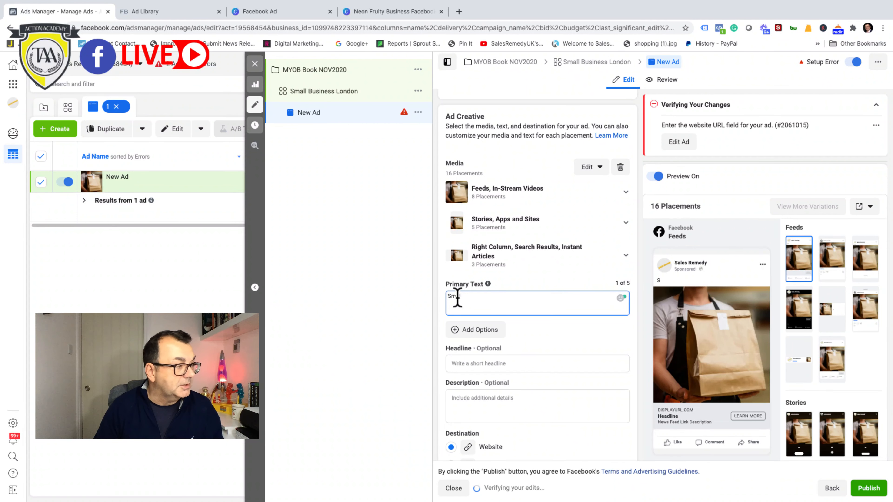
{"action": "key", "text": "BackSpace"}
{"action": "key", "text": "BackSpace"}
{"action": "key", "text": "BackSpace"}
{"action": "key", "text": "BackSpace"}
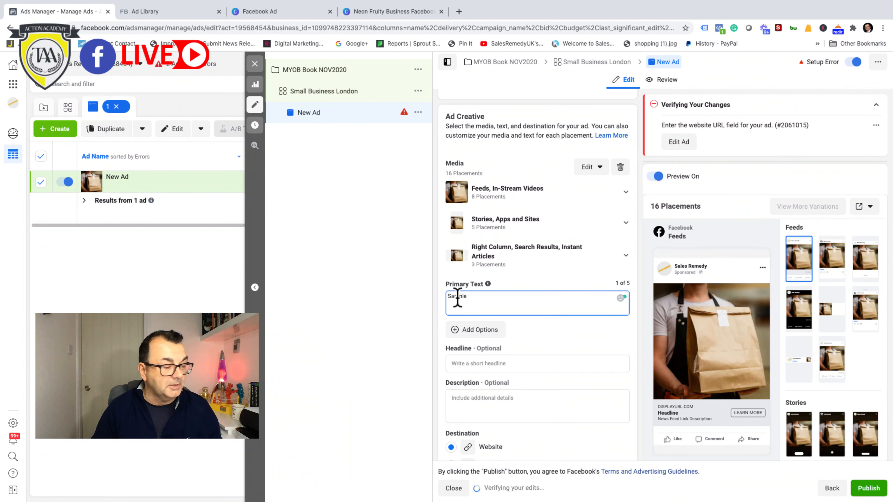
{"action": "type", "text": "Sample"}
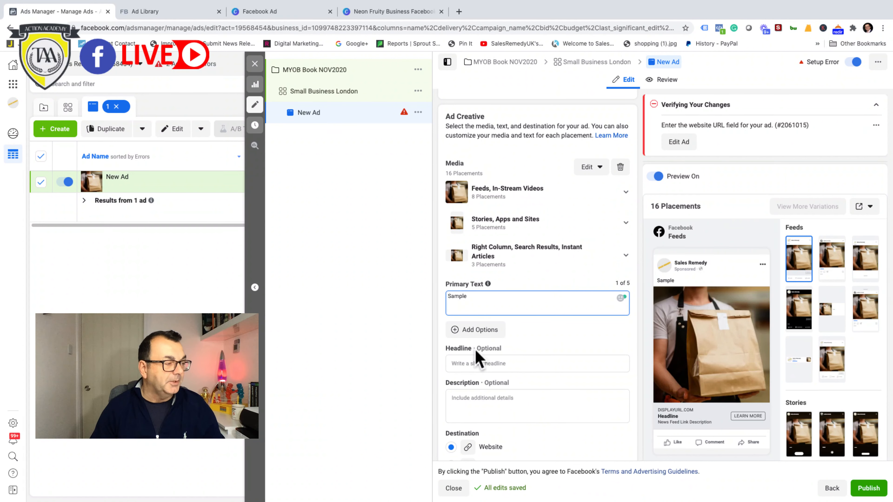
Step: Set the ad's headline to "Important order today stocks"
{"action": "left_click", "coordinate": [463, 363]}
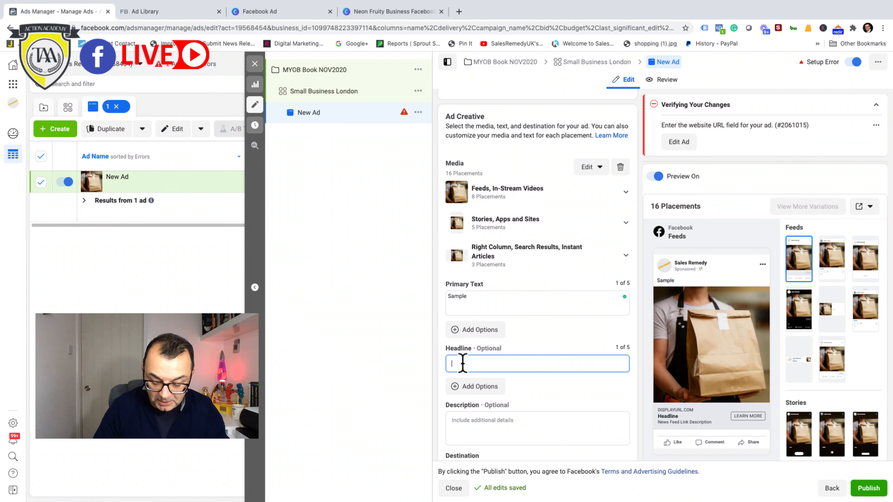
{"action": "type", "text": "Important"}
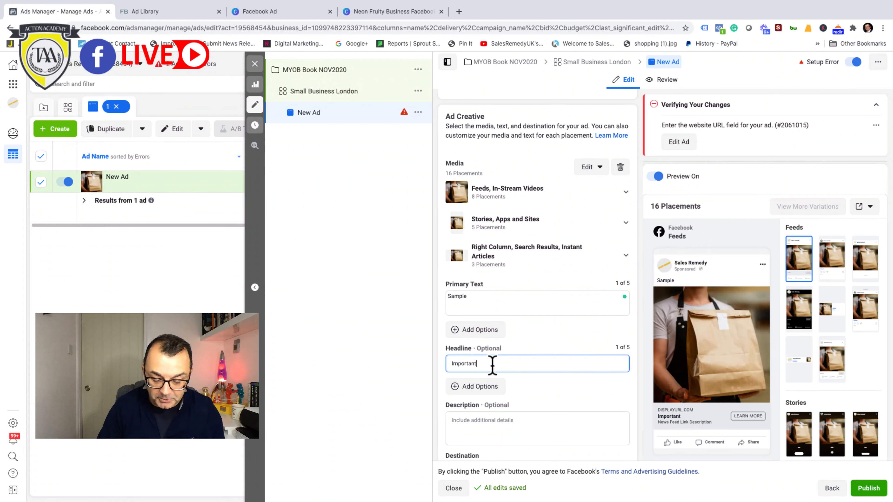
{"action": "type", "text": "order"}
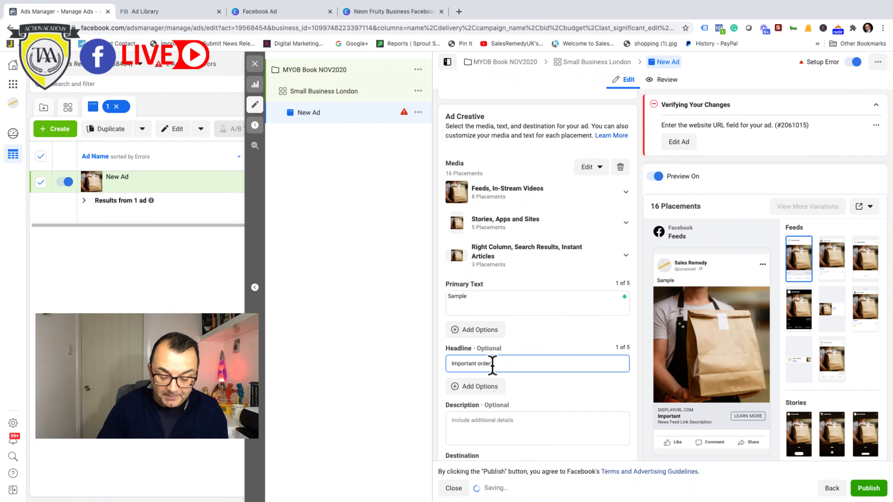
{"action": "type", "text": " toda"}
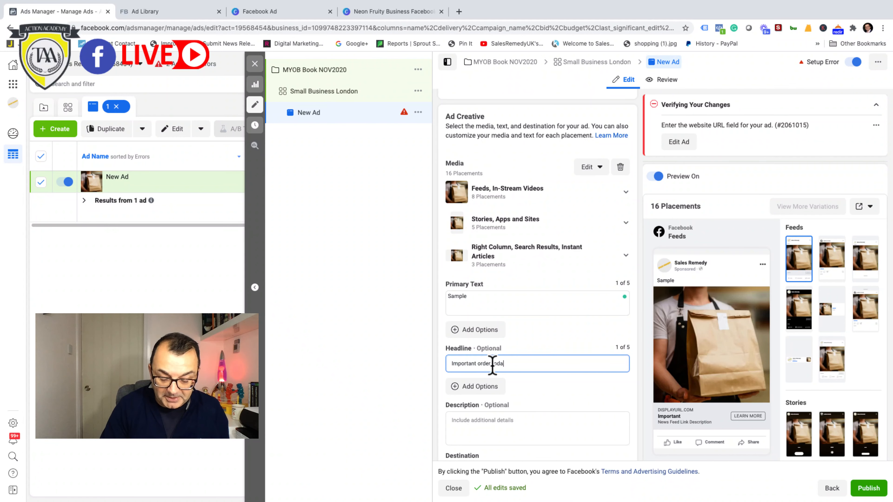
{"action": "type", "text": "y stocks"}
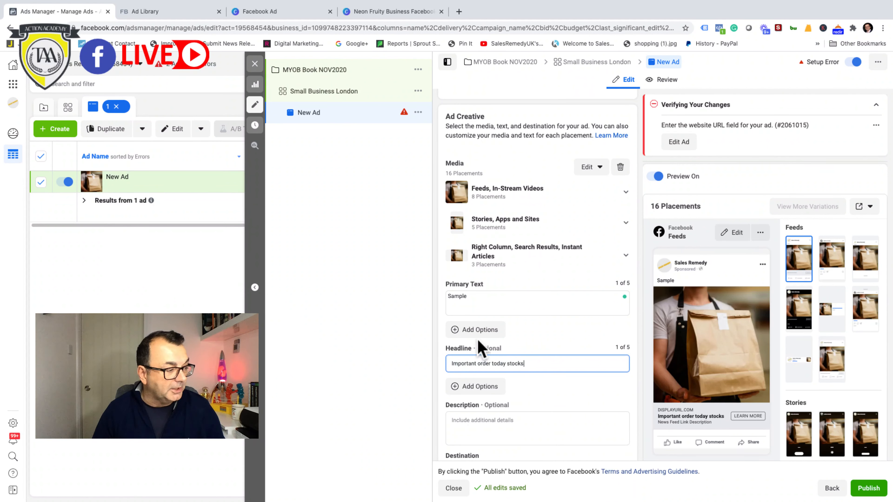
Step: Examine the ad's optional description field and the destination options of website, Facebook event and phone call
{"action": "scroll", "coordinate": [534, 356], "scroll_direction": "down", "scroll_amount": 1}
{"action": "scroll", "coordinate": [535, 357], "scroll_direction": "down", "scroll_amount": 1}
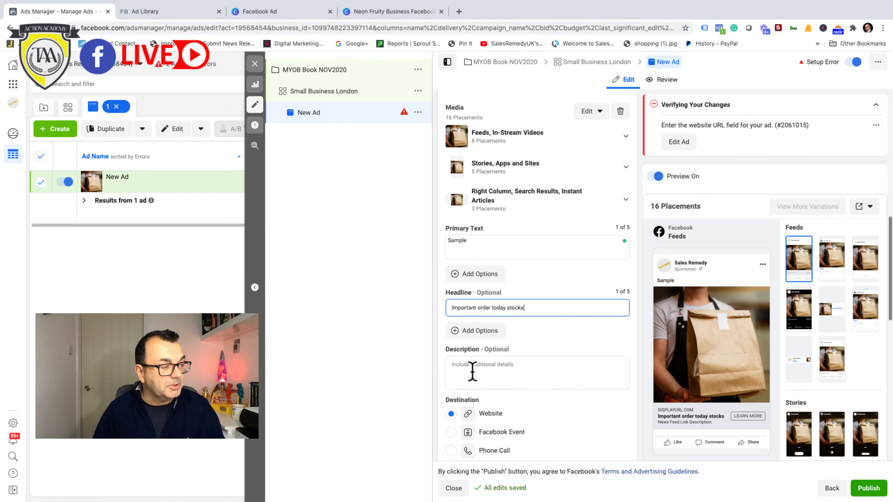
{"action": "scroll", "coordinate": [457, 352], "scroll_direction": "down", "scroll_amount": 1}
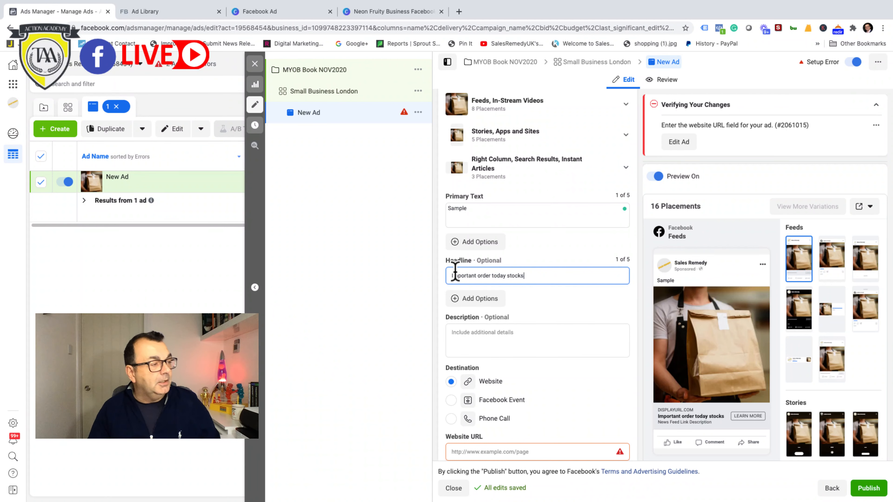
{"action": "left_click", "coordinate": [469, 334]}
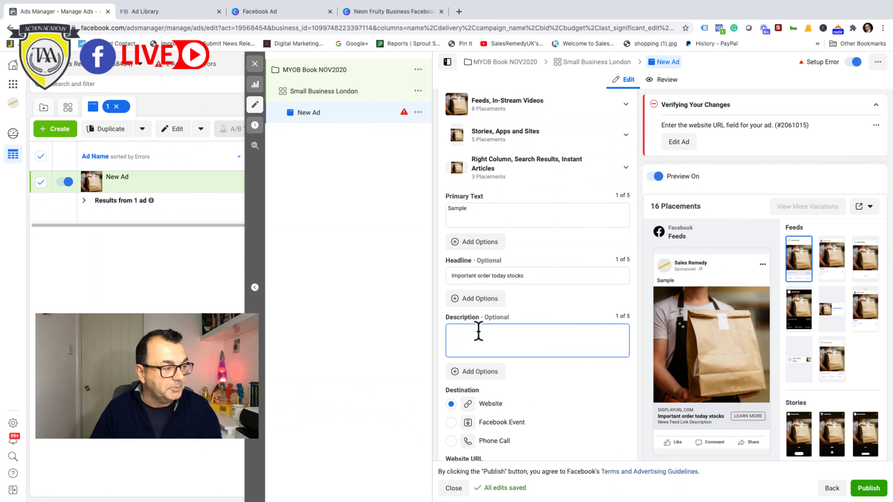
{"action": "scroll", "coordinate": [496, 334], "scroll_direction": "down", "scroll_amount": 1}
{"action": "scroll", "coordinate": [503, 334], "scroll_direction": "down", "scroll_amount": 1}
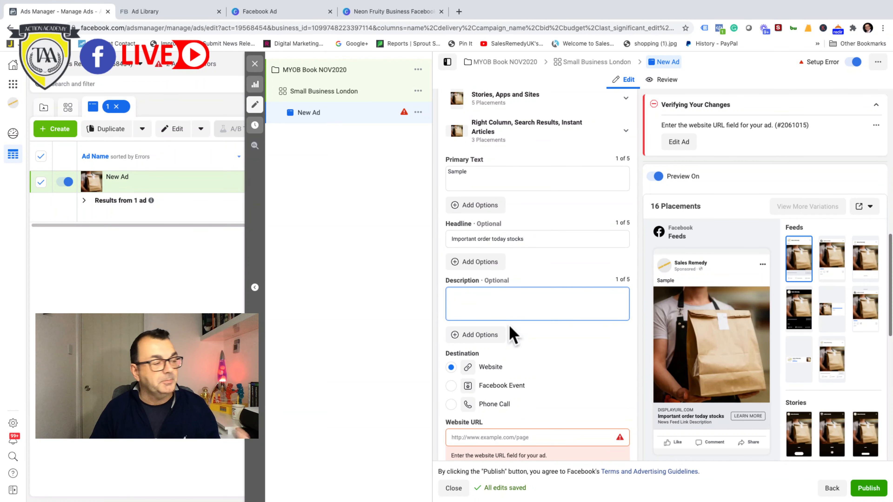
{"action": "scroll", "coordinate": [542, 313], "scroll_direction": "down", "scroll_amount": 2}
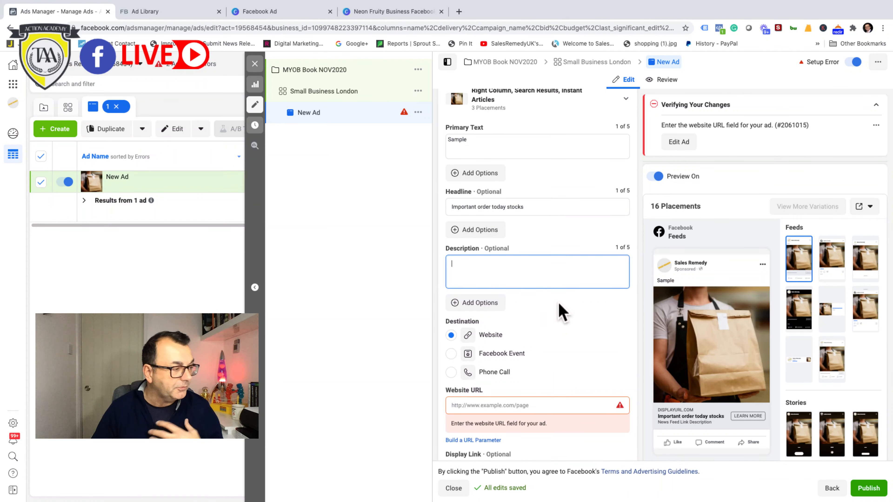
{"action": "scroll", "coordinate": [561, 313], "scroll_direction": "down", "scroll_amount": 2}
{"action": "scroll", "coordinate": [563, 310], "scroll_direction": "down", "scroll_amount": 2}
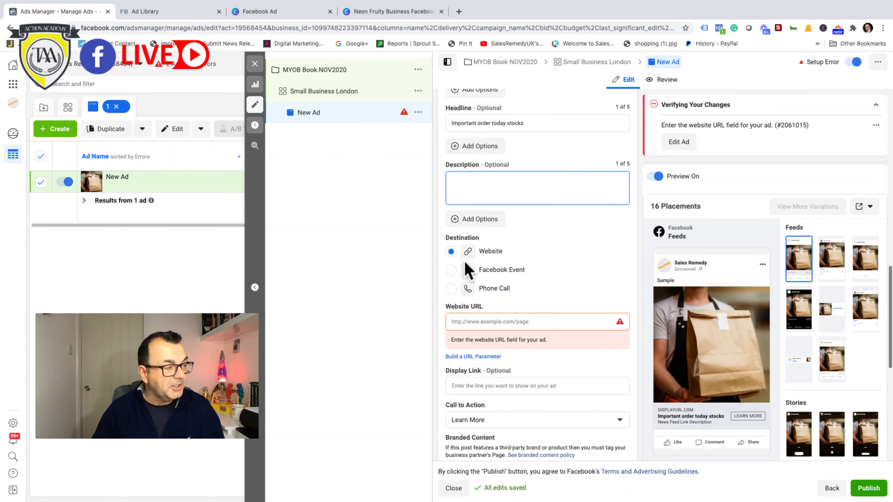
Step: Open the Sales Remedy website in a new browser tab, copy its address for the ad's website URL, and dismiss the free guide pop-up
{"action": "left_click", "coordinate": [478, 322]}
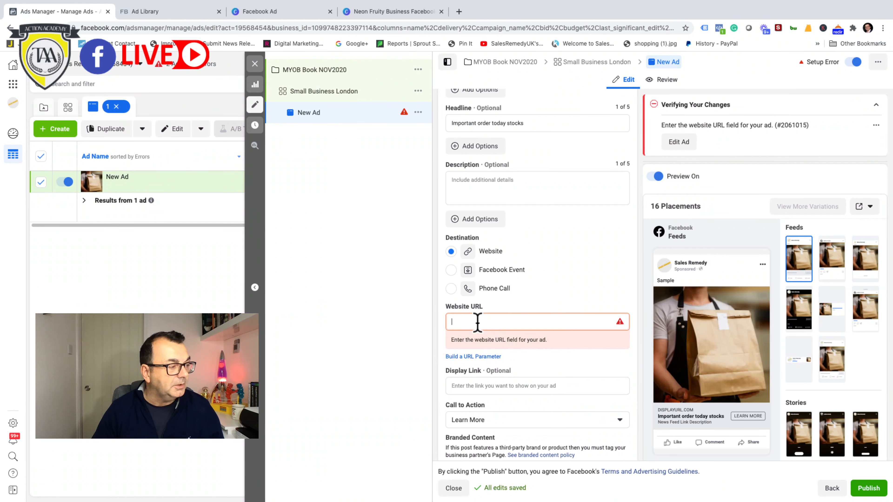
{"action": "left_click", "coordinate": [459, 11]}
{"action": "type", "text": "www."}
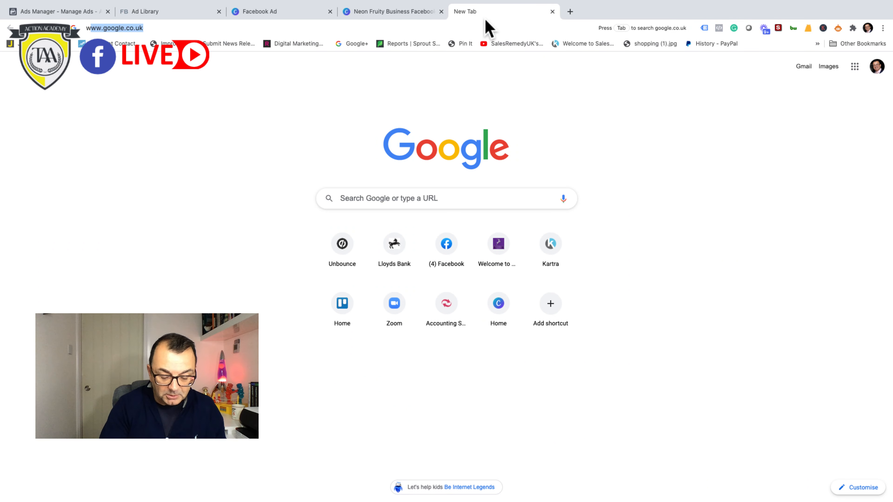
{"action": "type", "text": "sal"}
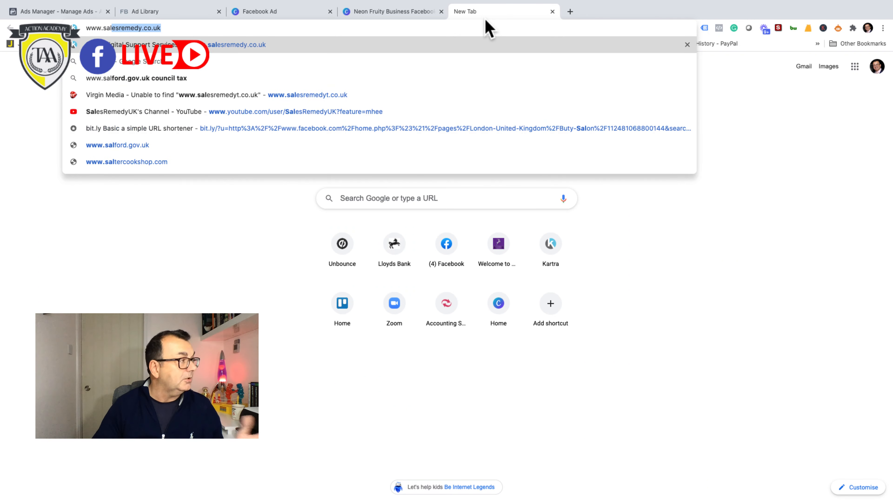
{"action": "key", "text": "Return"}
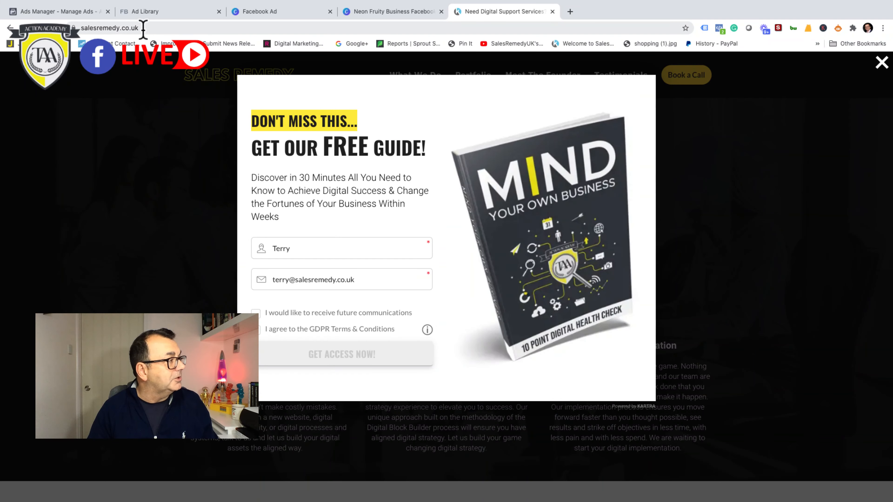
{"action": "left_click", "coordinate": [143, 28]}
{"action": "key", "text": "ctrl+c"}
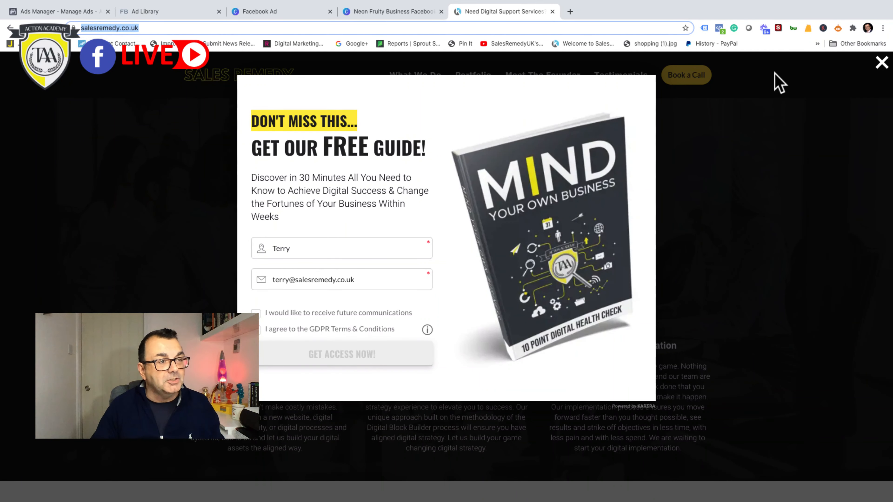
{"action": "left_click", "coordinate": [882, 63]}
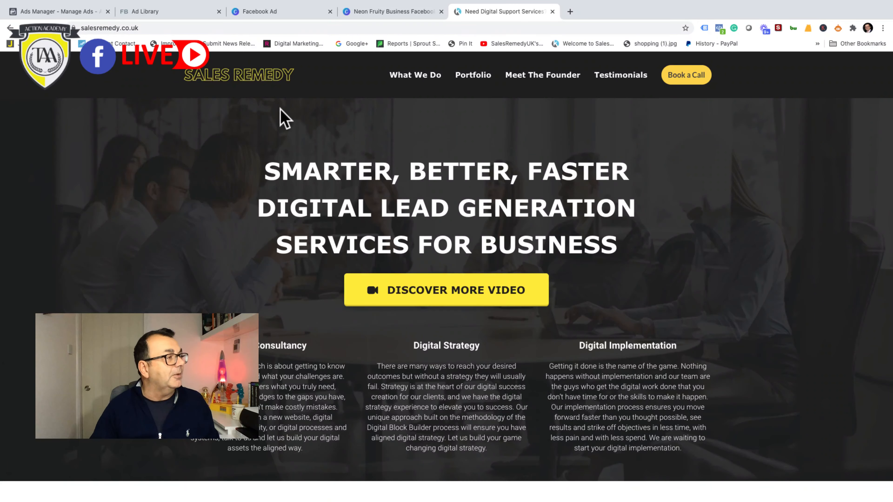
{"action": "left_click", "coordinate": [45, 11]}
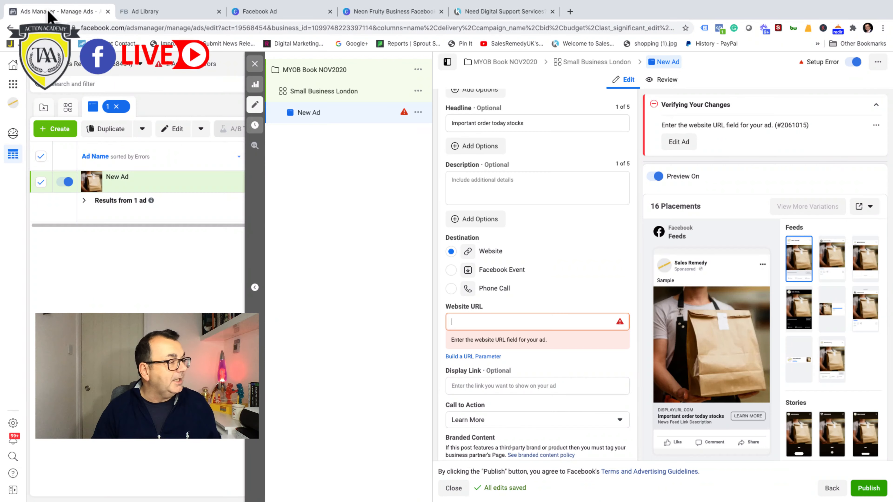
{"action": "left_click", "coordinate": [455, 322]}
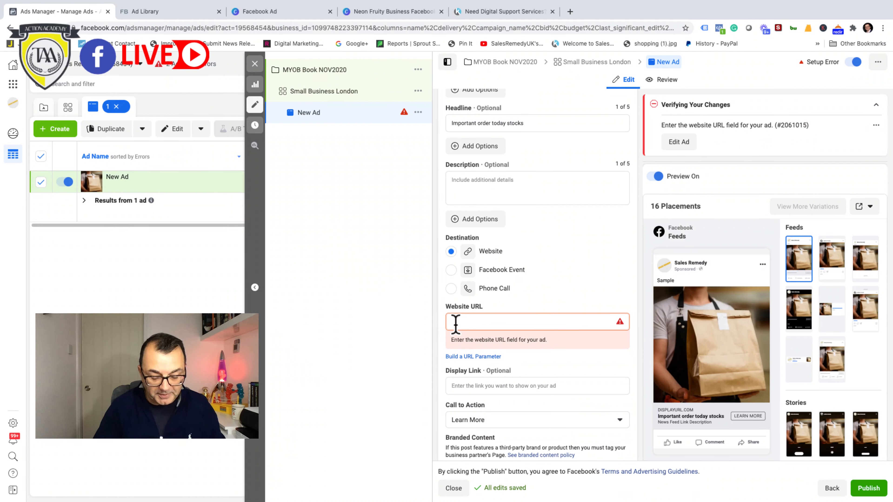
{"action": "key", "text": "ctrl+v"}
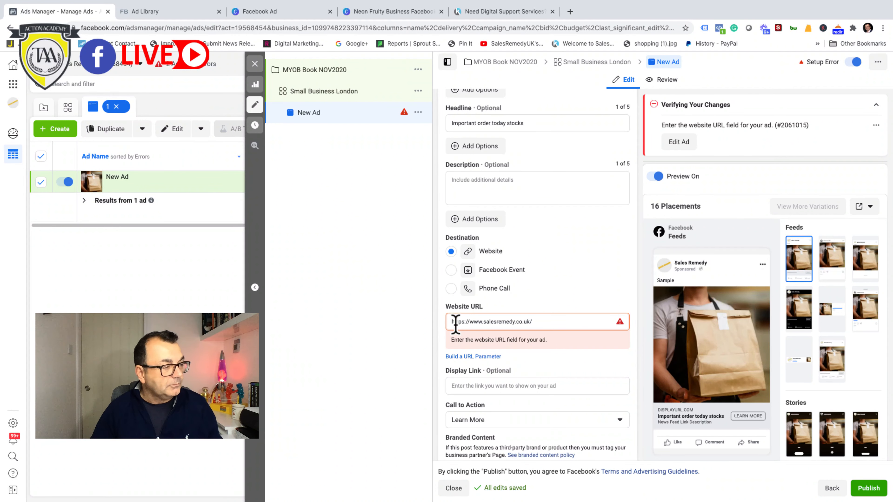
{"action": "left_click", "coordinate": [543, 369]}
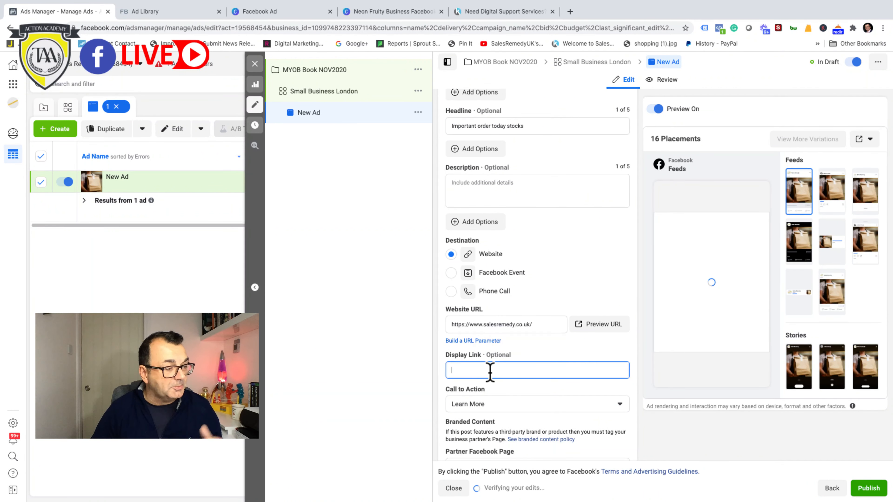
{"action": "key", "text": "ctrl+v"}
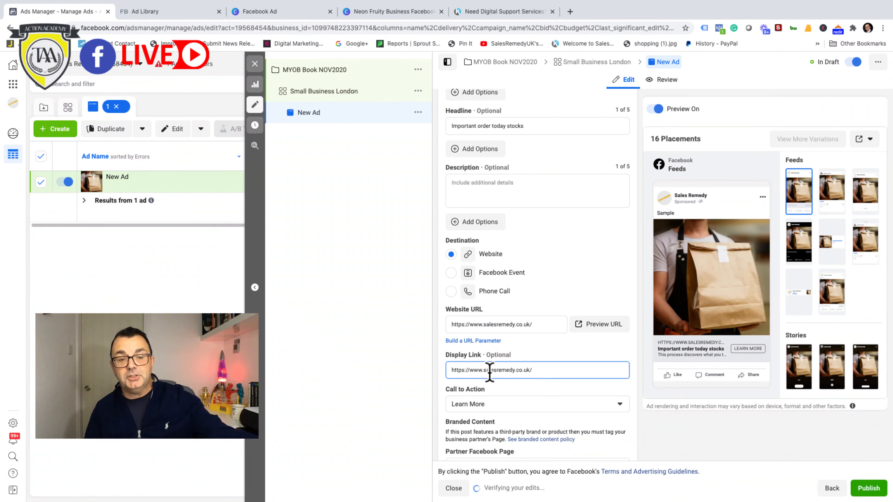
Step: Change the ad's call to action to Download
{"action": "scroll", "coordinate": [531, 367], "scroll_direction": "down", "scroll_amount": 2}
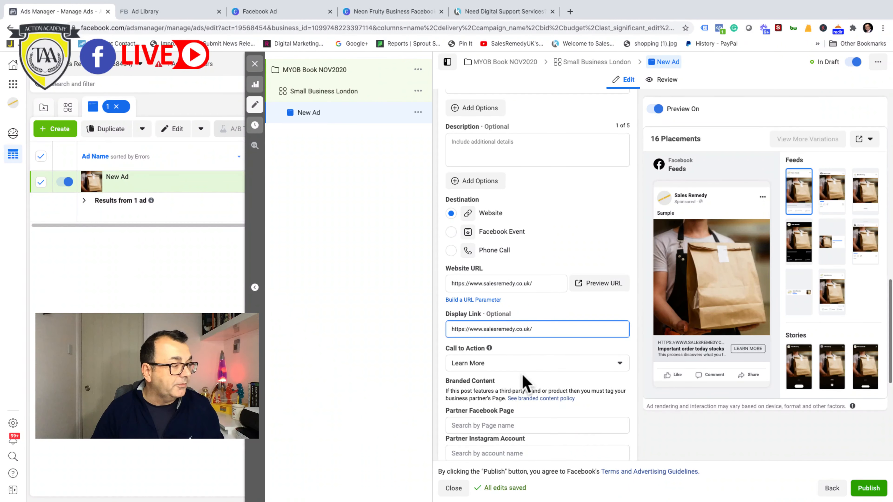
{"action": "left_click", "coordinate": [621, 365]}
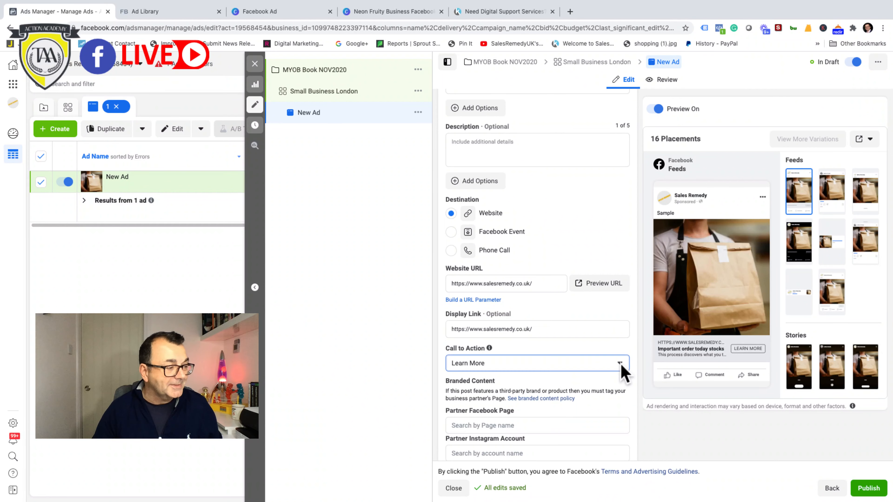
{"action": "left_click", "coordinate": [619, 365]}
{"action": "left_click", "coordinate": [619, 364]}
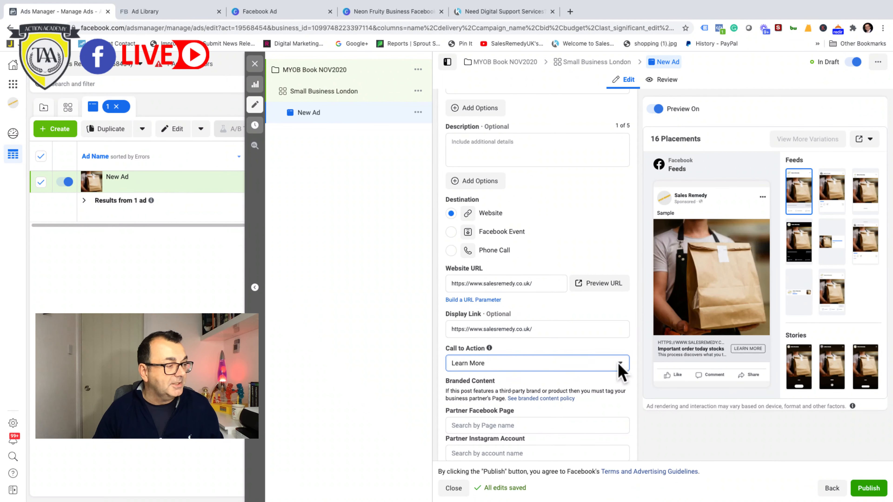
{"action": "left_click", "coordinate": [619, 365]}
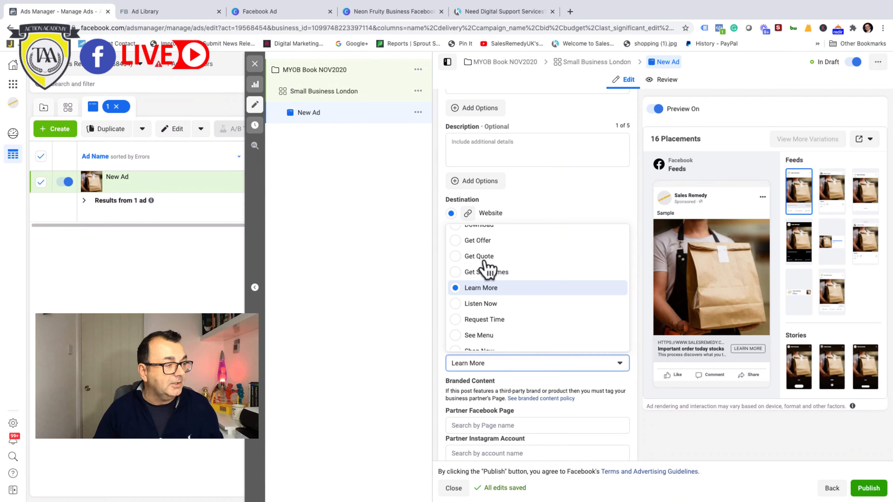
{"action": "scroll", "coordinate": [548, 343], "scroll_direction": "up", "scroll_amount": 2}
{"action": "scroll", "coordinate": [548, 343], "scroll_direction": "up", "scroll_amount": 4}
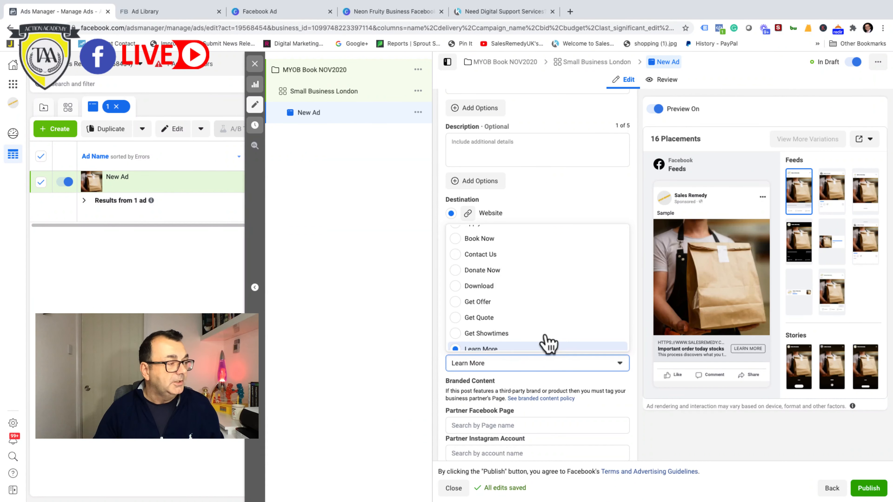
{"action": "scroll", "coordinate": [548, 343], "scroll_direction": "down", "scroll_amount": 1}
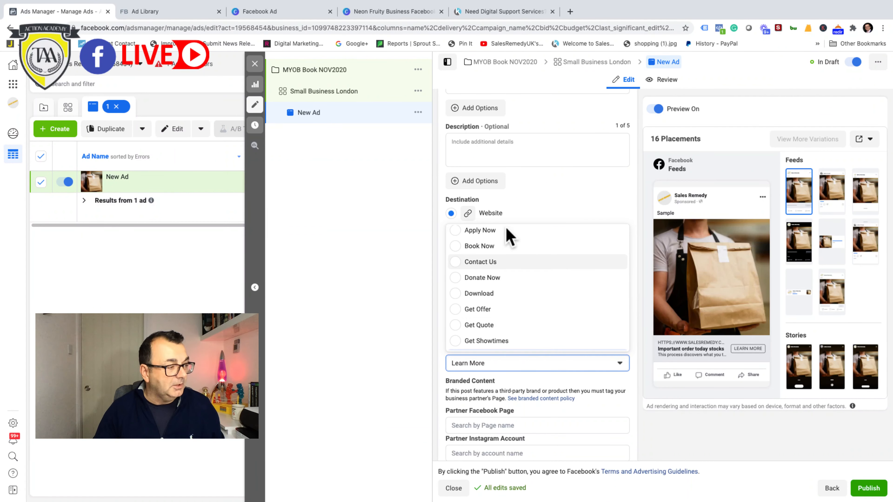
{"action": "left_click", "coordinate": [455, 294]}
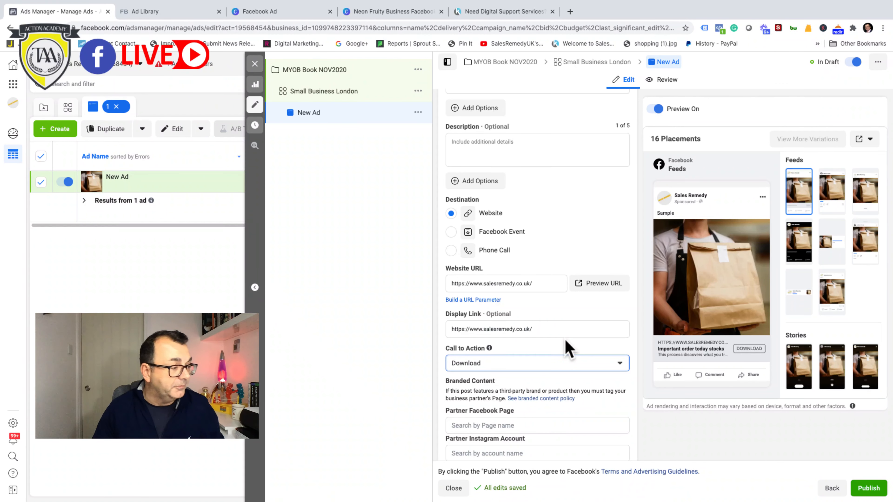
Step: Review the ad's Facebook Pixel tracking setting and inspect the Sales Remedy website's pixel with Facebook Pixel Helper
{"action": "scroll", "coordinate": [563, 350], "scroll_direction": "down", "scroll_amount": 3}
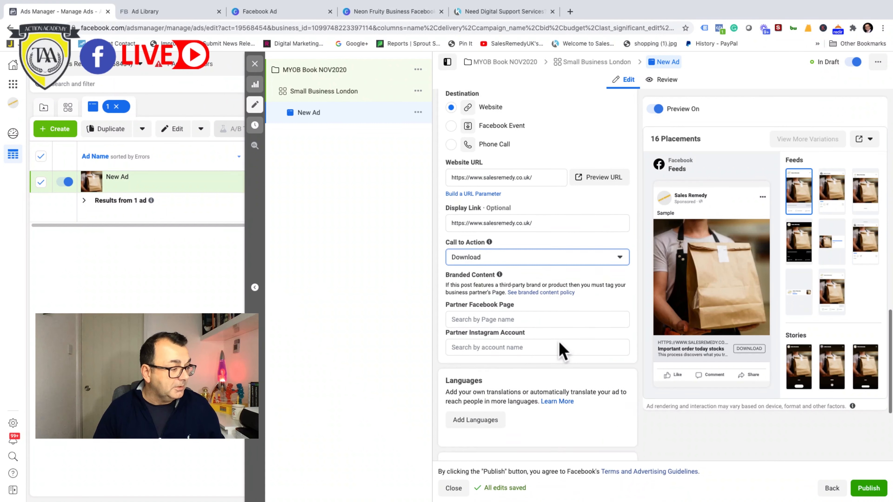
{"action": "scroll", "coordinate": [562, 348], "scroll_direction": "down", "scroll_amount": 5}
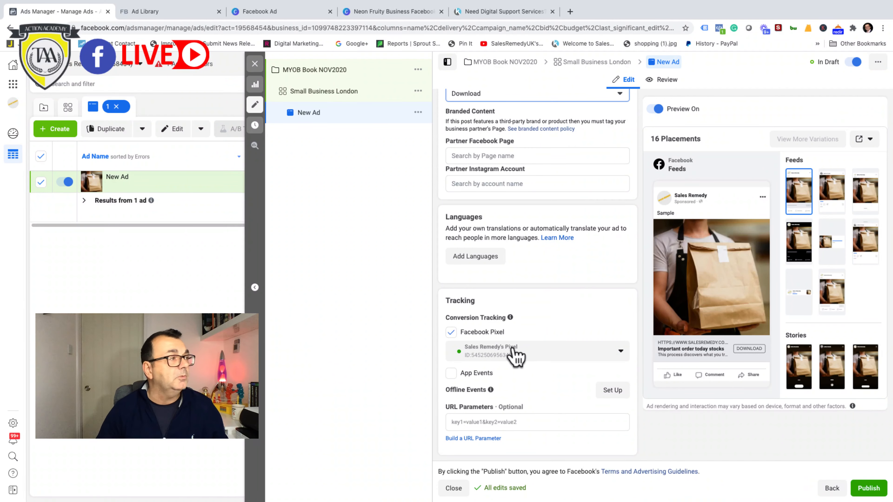
{"action": "left_click", "coordinate": [513, 14]}
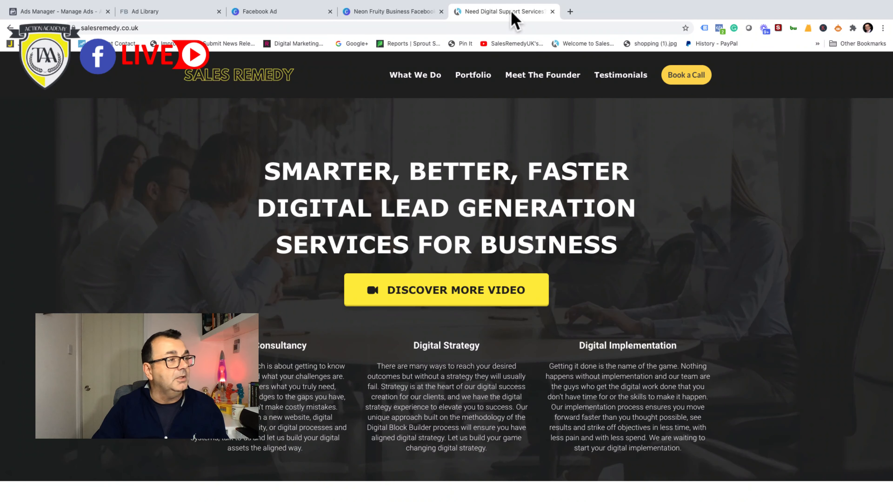
{"action": "left_click", "coordinate": [719, 28]}
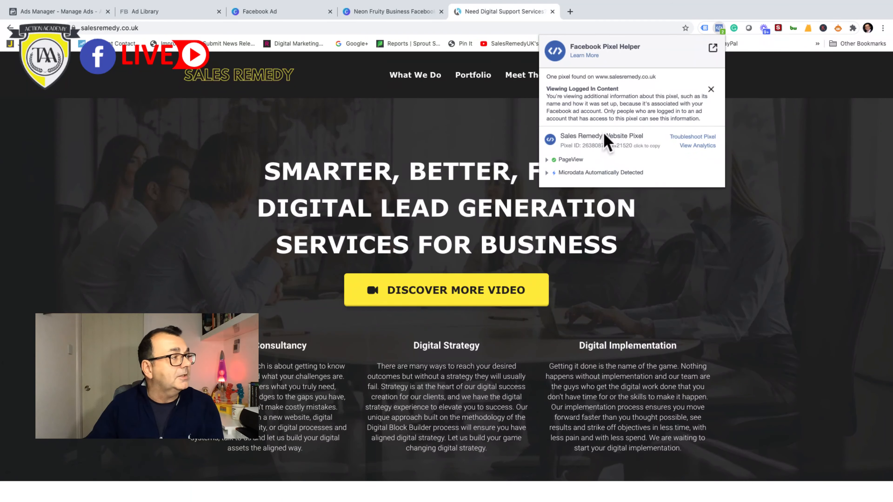
Step: Return to Ads Manager, publish the campaign together with its ad set and ad, and close the editor
{"action": "left_click", "coordinate": [62, 14]}
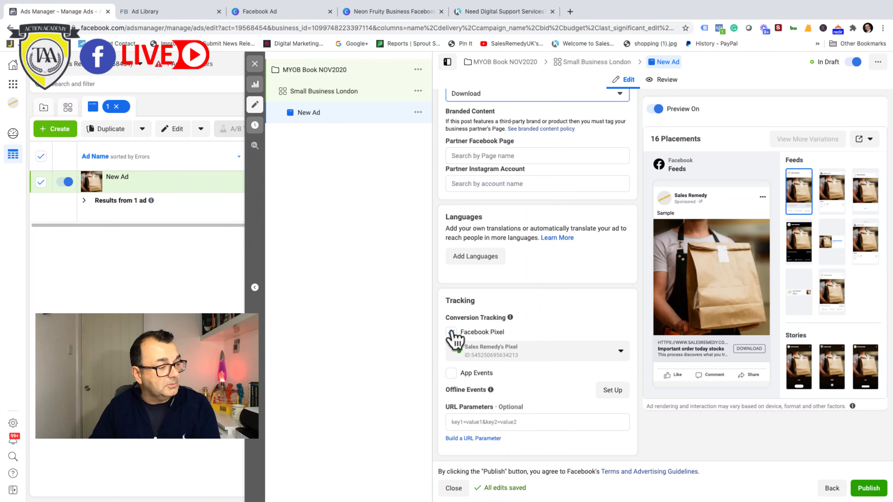
{"action": "left_click", "coordinate": [867, 490]}
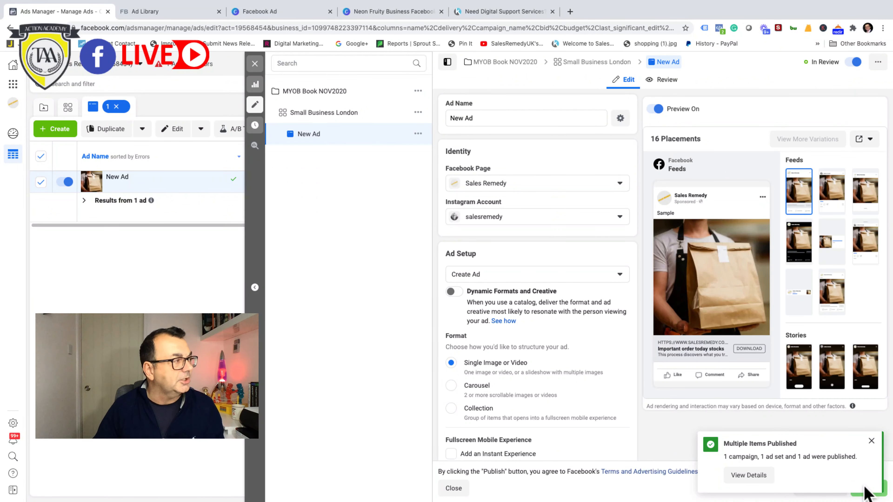
{"action": "left_click", "coordinate": [252, 66]}
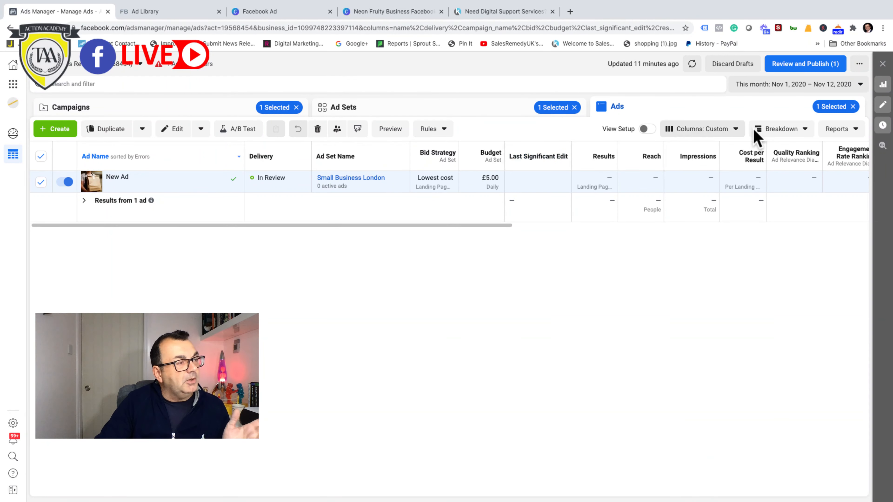
Step: Clear the ad, ad set and campaign selections, and open the MYOB Book NOV2020 campaign from the full campaigns list
{"action": "left_click", "coordinate": [853, 106]}
{"action": "left_click", "coordinate": [575, 107]}
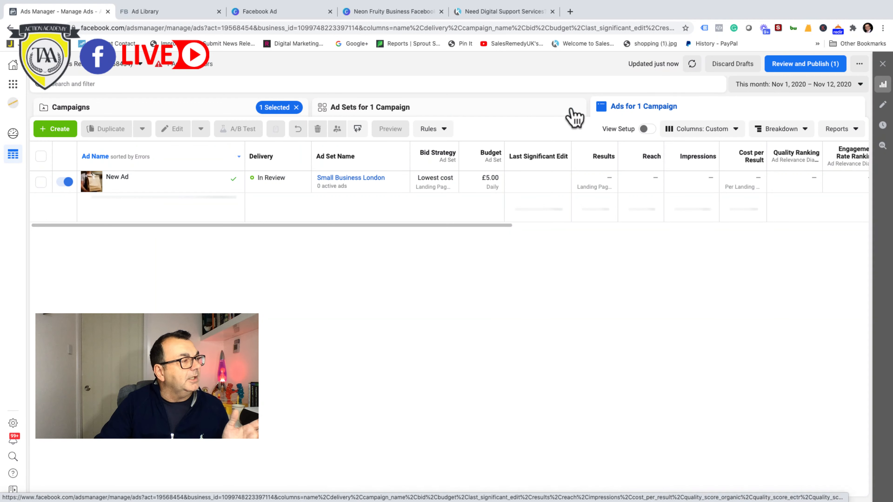
{"action": "left_click", "coordinate": [296, 108]}
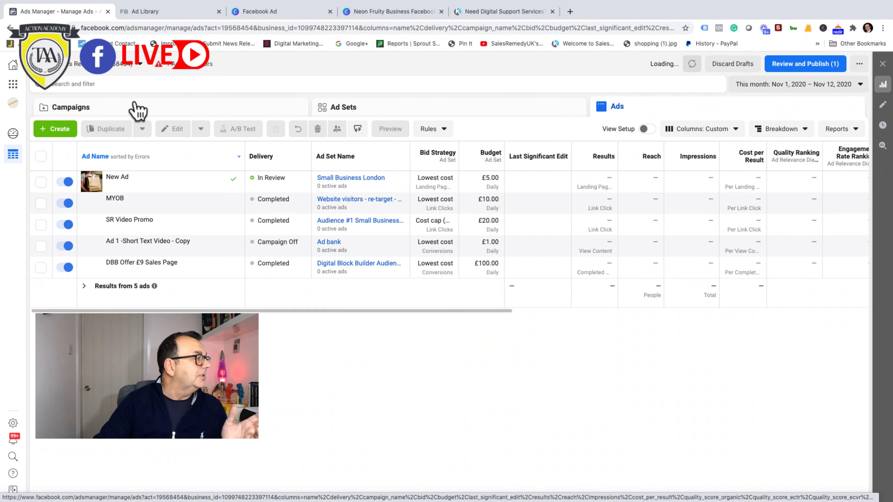
{"action": "left_click", "coordinate": [135, 104]}
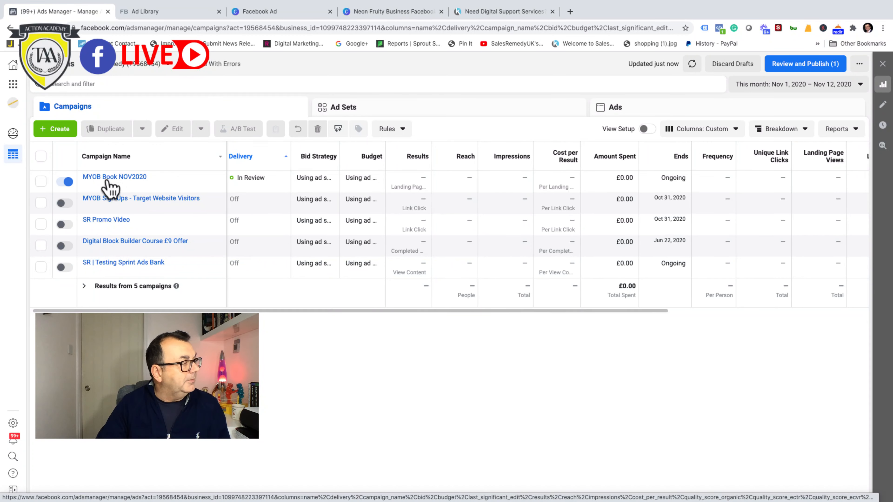
{"action": "left_click", "coordinate": [136, 185]}
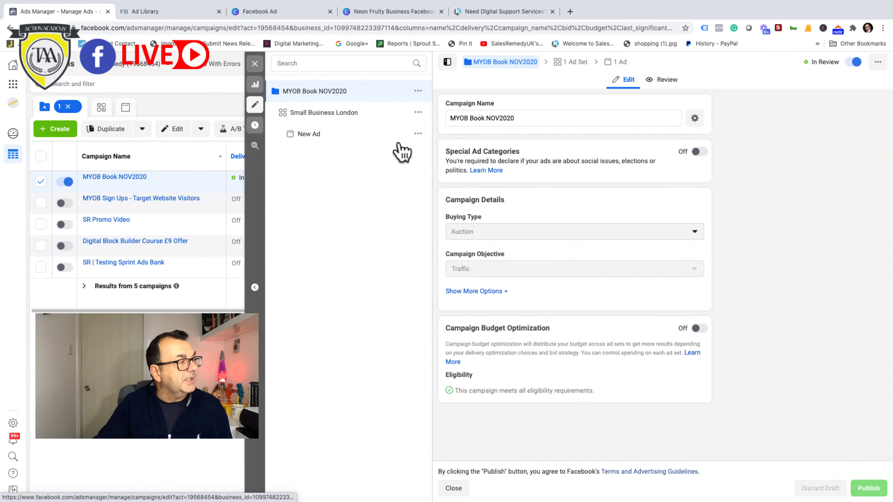
Step: Review the Small Business London ad set's traffic destination and budget settings, and open its ad for editing
{"action": "left_click", "coordinate": [330, 116]}
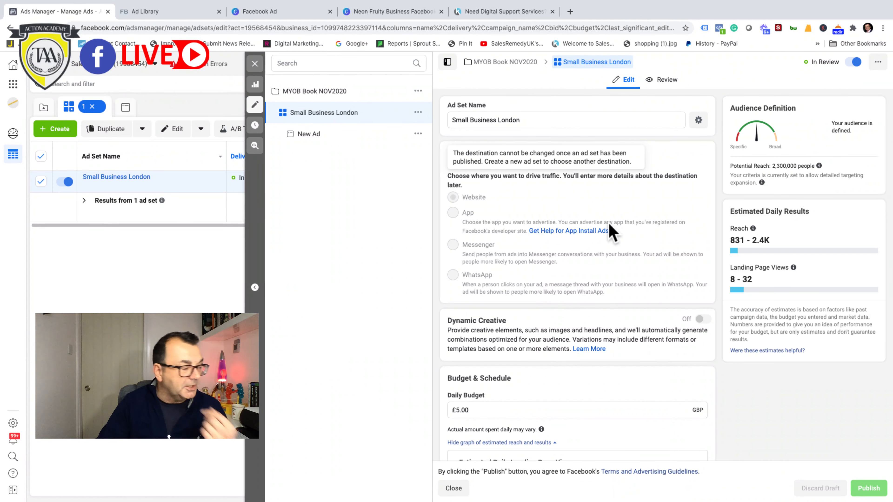
{"action": "scroll", "coordinate": [611, 233], "scroll_direction": "down", "scroll_amount": 2}
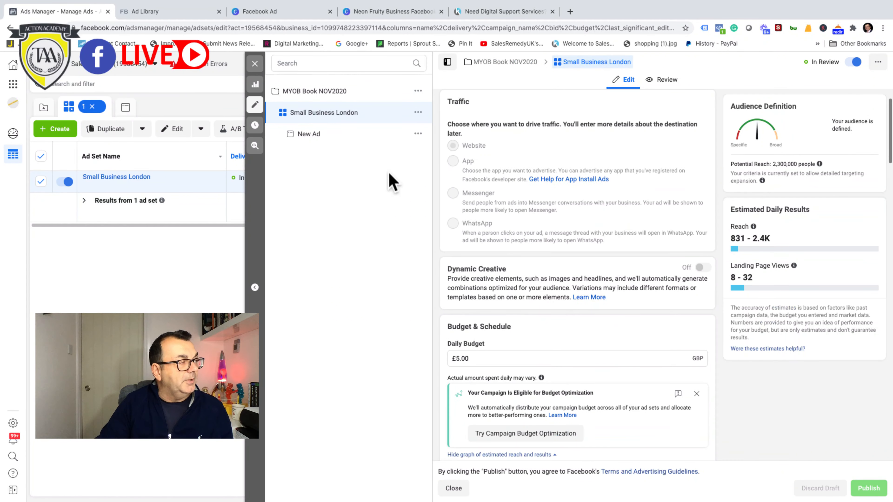
{"action": "left_click", "coordinate": [309, 135]}
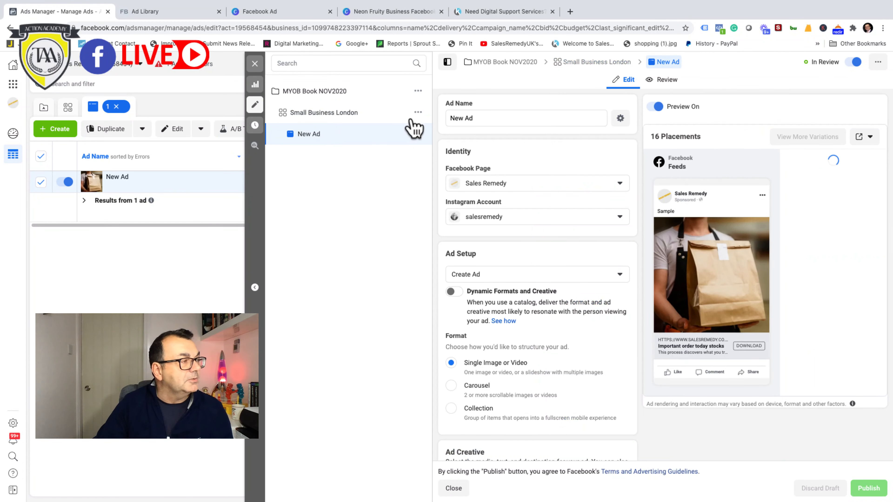
Step: Rename the ad as MYOB Book V1 and publish the change
{"action": "left_click", "coordinate": [478, 118]}
{"action": "left_click_drag", "start_coordinate": [478, 118], "coordinate": [448, 117]}
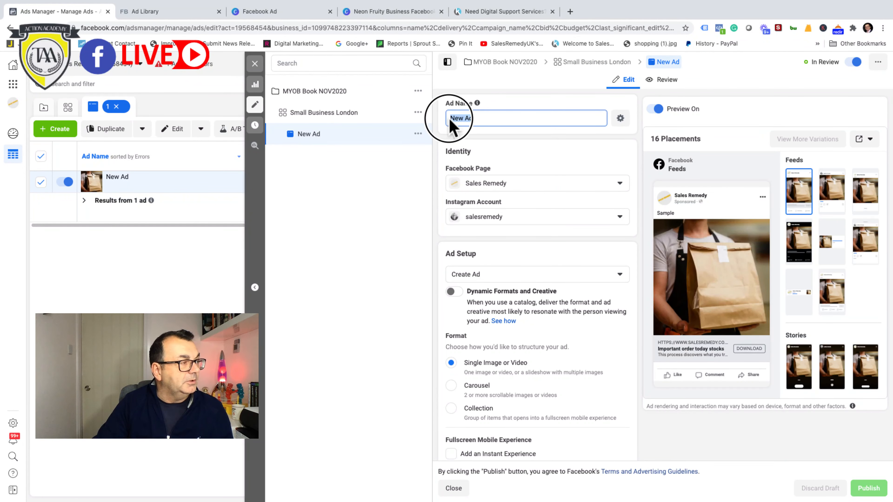
{"action": "type", "text": "M"}
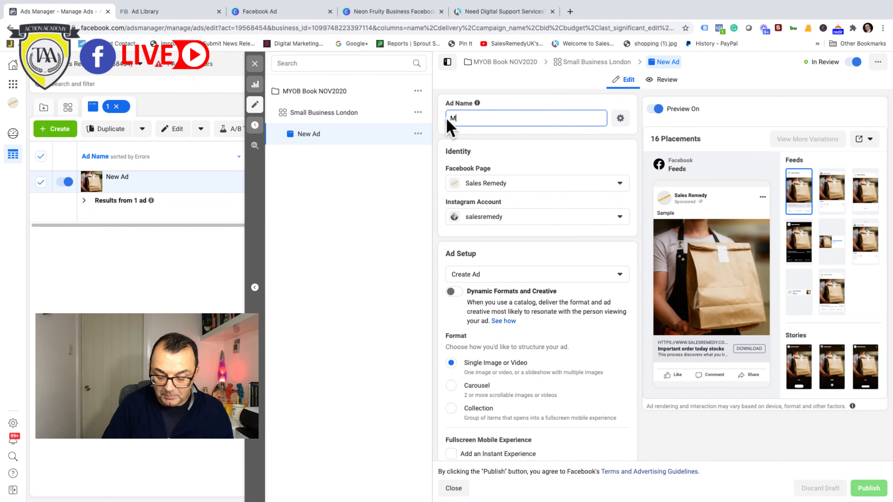
{"action": "type", "text": "YOB "}
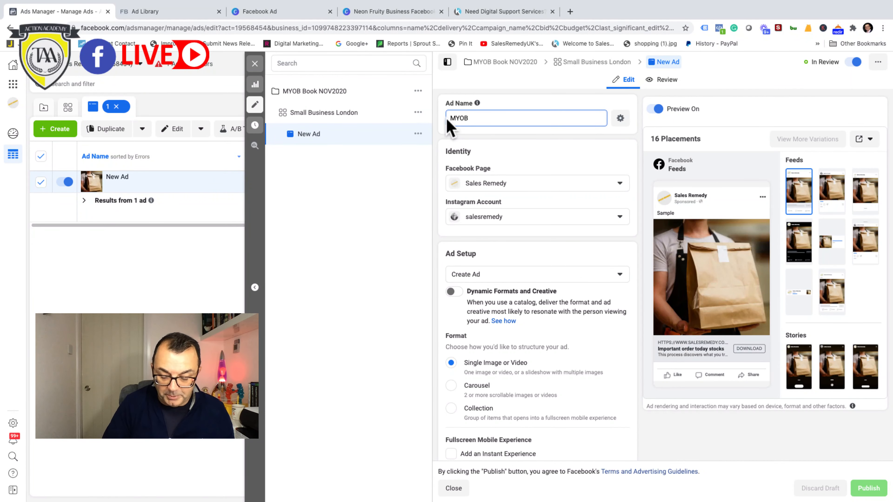
{"action": "type", "text": "Book V1"}
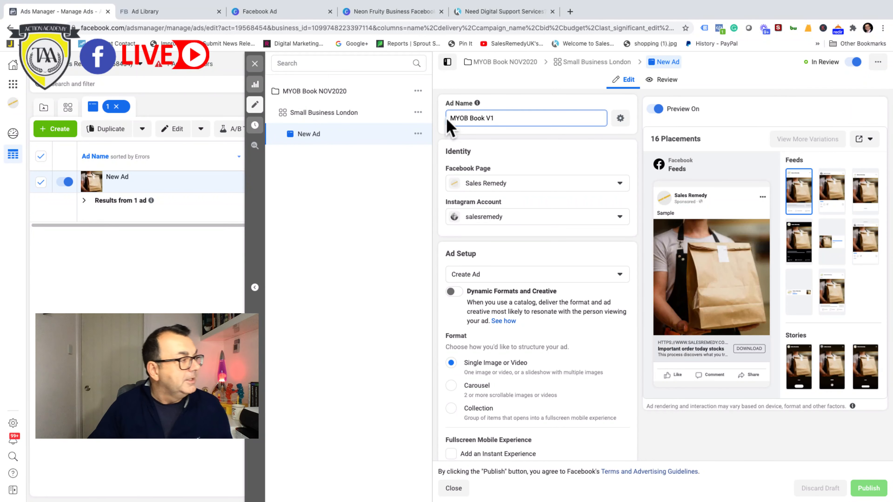
{"action": "left_click", "coordinate": [339, 296]}
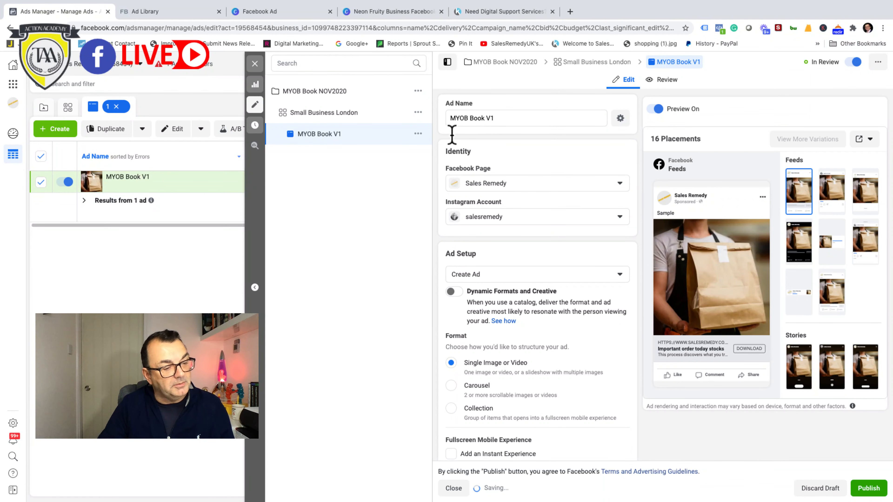
{"action": "left_click", "coordinate": [868, 493]}
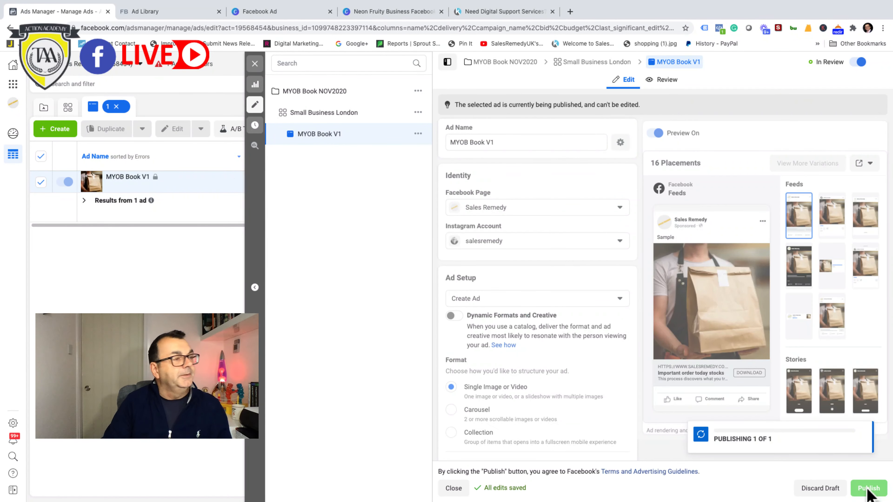